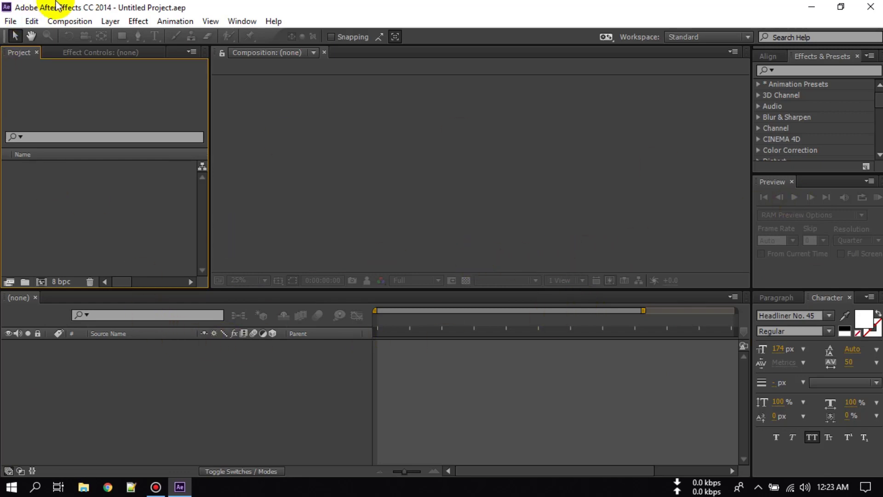
Step: Create a 1920 × 1080, 60 fps composition named Main with a duration of 0:00:04:00
left_click(70, 21)
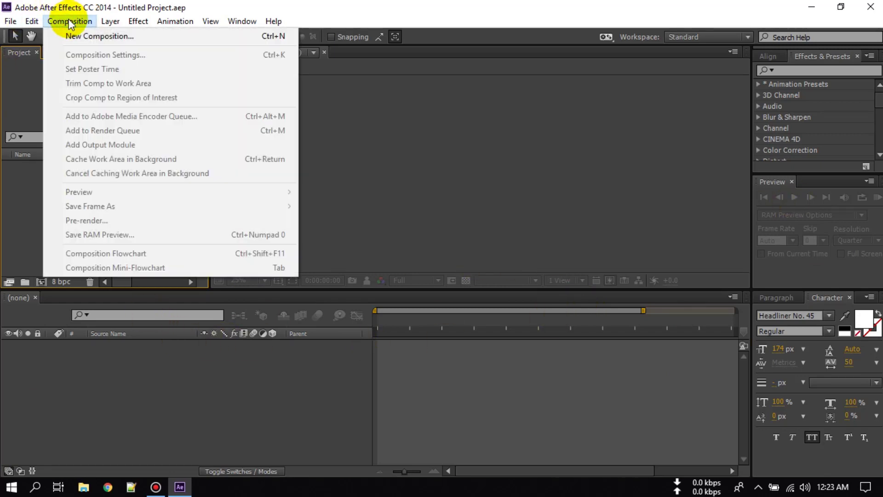
left_click(134, 39)
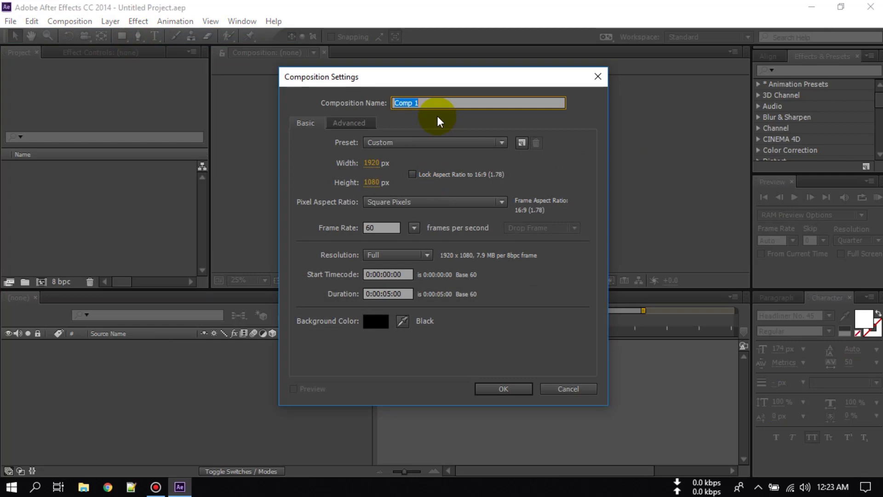
type("Main")
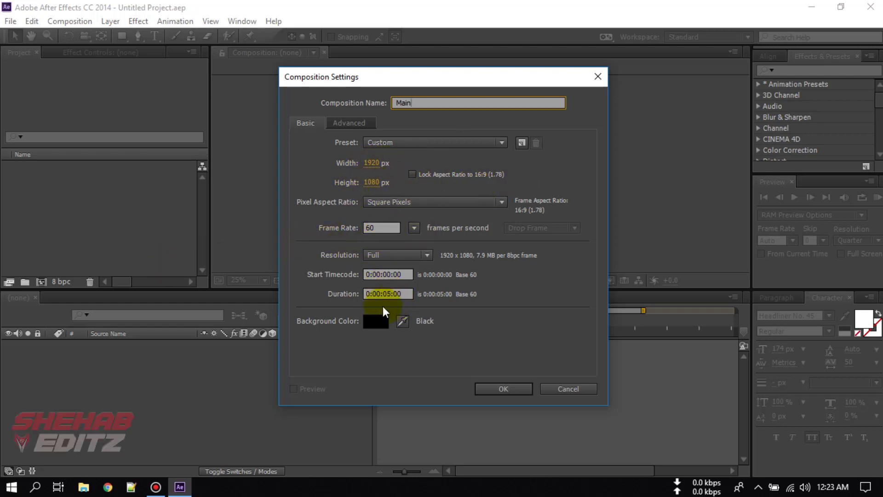
left_click(390, 291)
type("4")
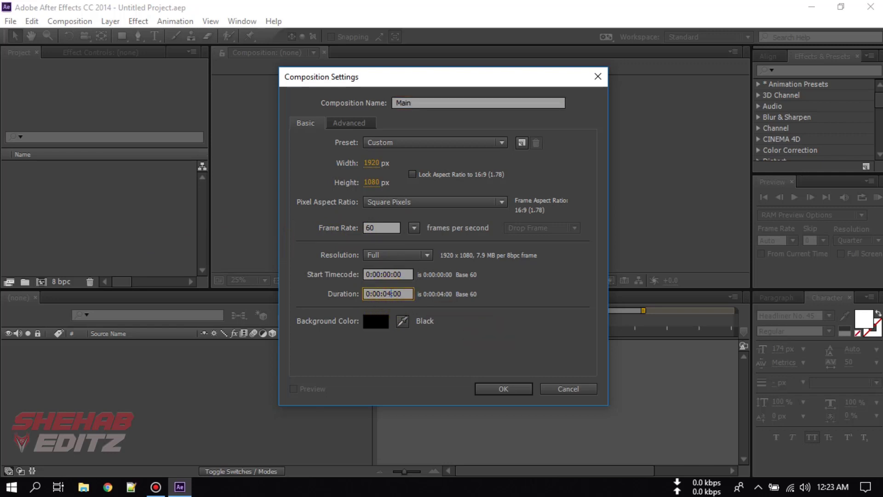
left_click(506, 389)
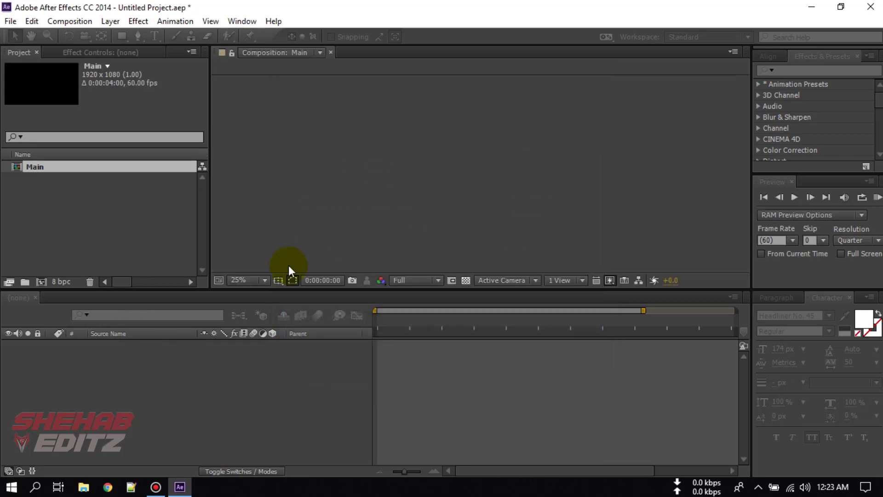
Step: Create a second composition named Logo with the same 1920 × 1080, 60 fps, four-second settings
left_click(92, 201)
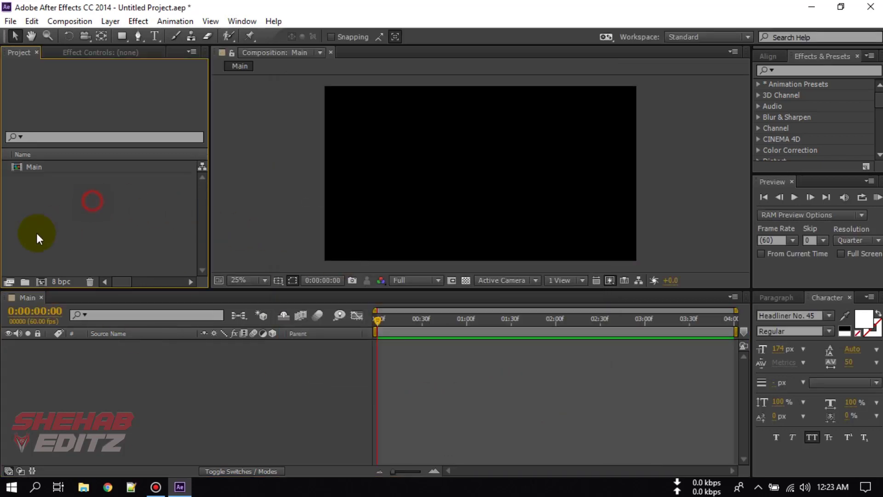
left_click(41, 281)
type("LOgo")
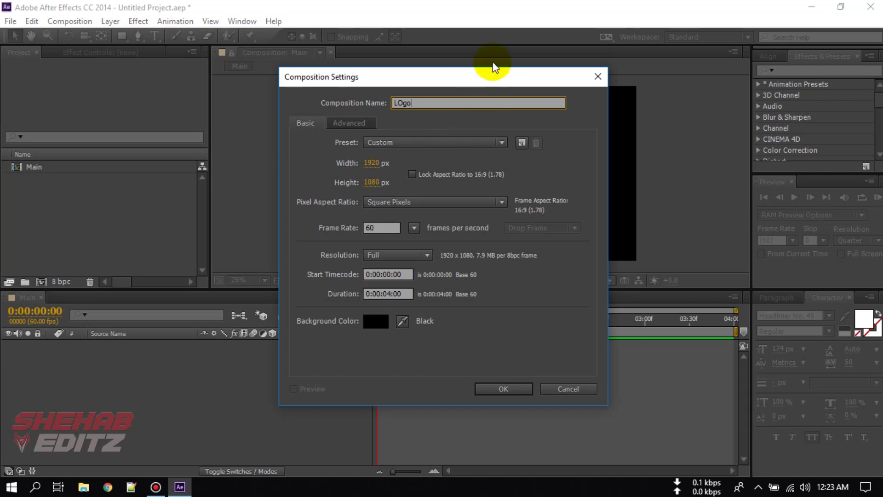
left_click(403, 102)
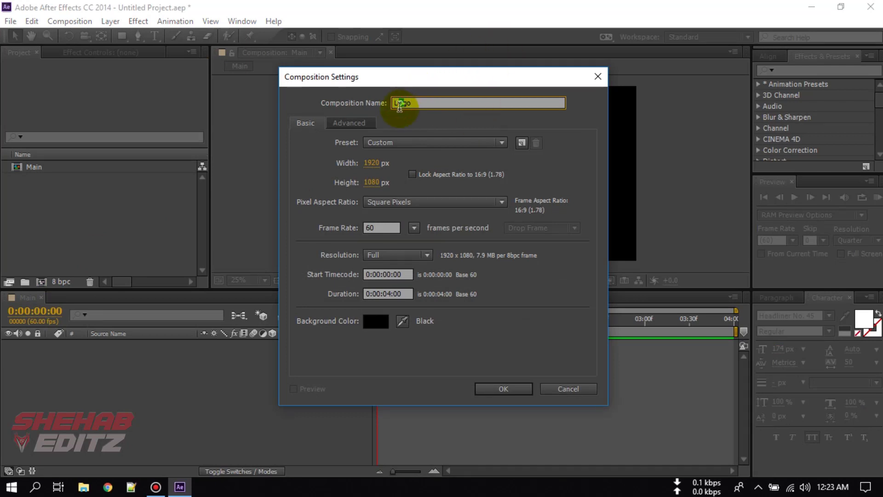
type("o")
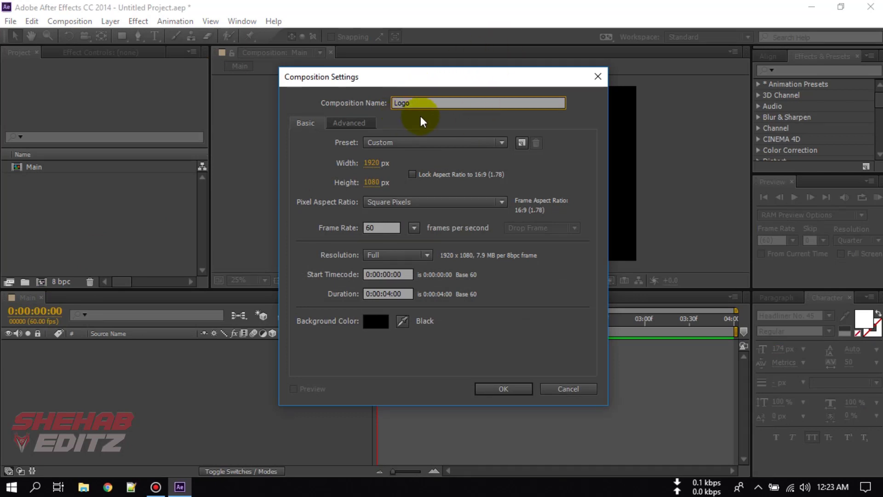
left_click(503, 388)
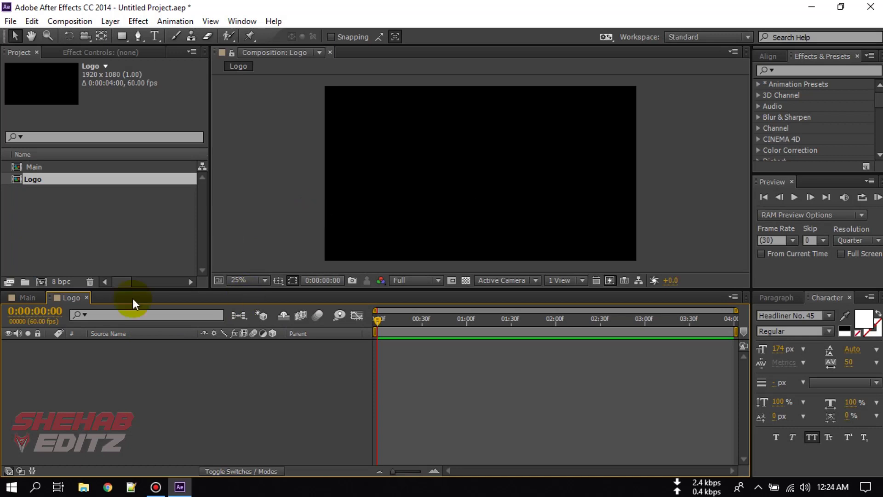
right_click(77, 390)
mouse_move(112, 255)
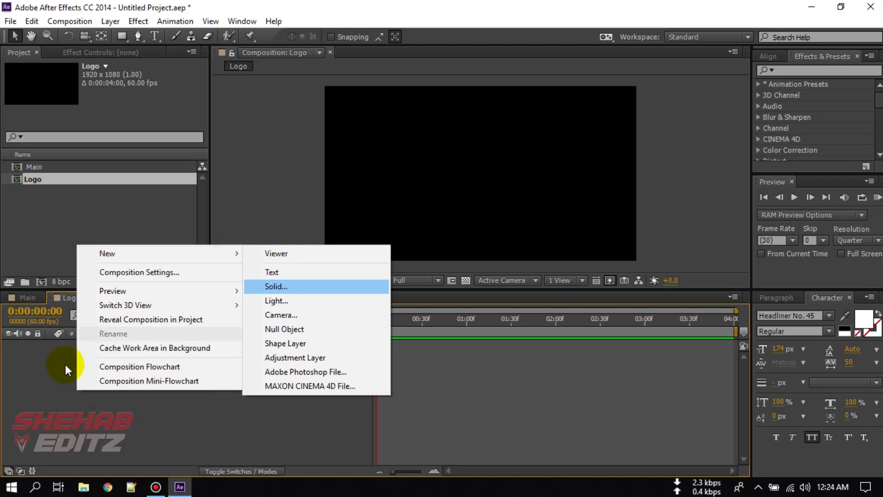
left_click(50, 407)
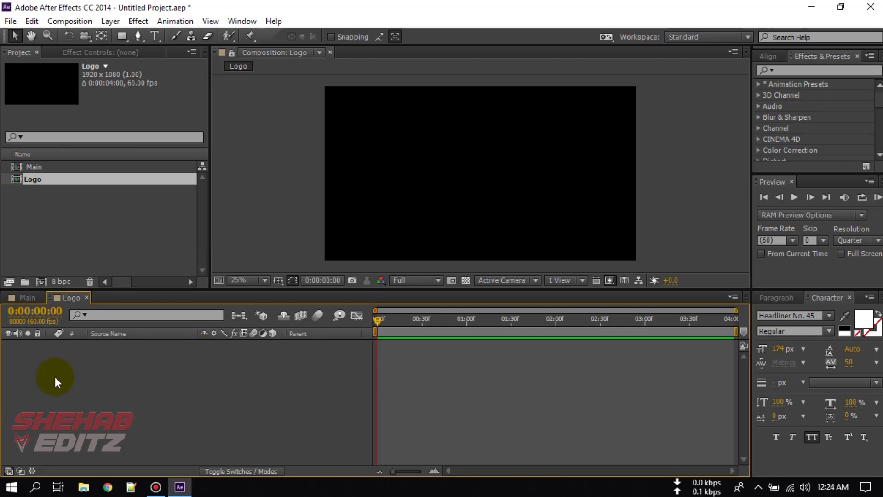
Step: Add a text layer reading SHEHAB to the Logo composition, keeping the Headliner No. 45 font
right_click(66, 384)
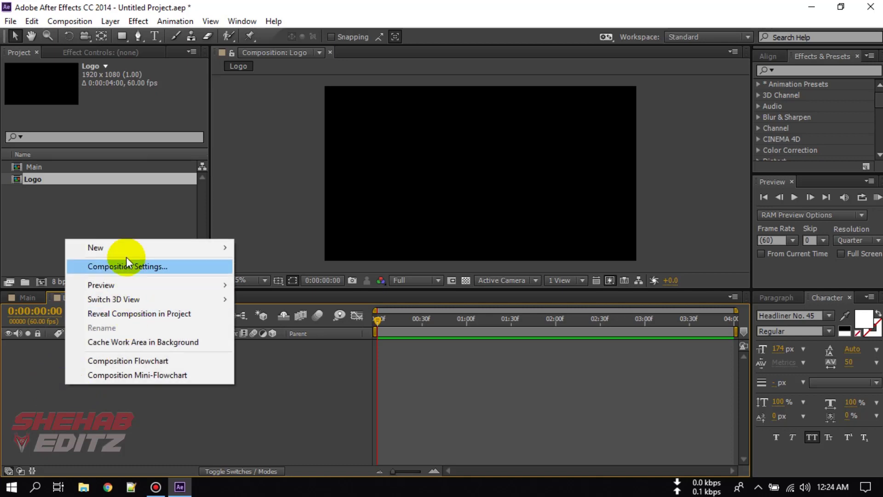
mouse_move(167, 248)
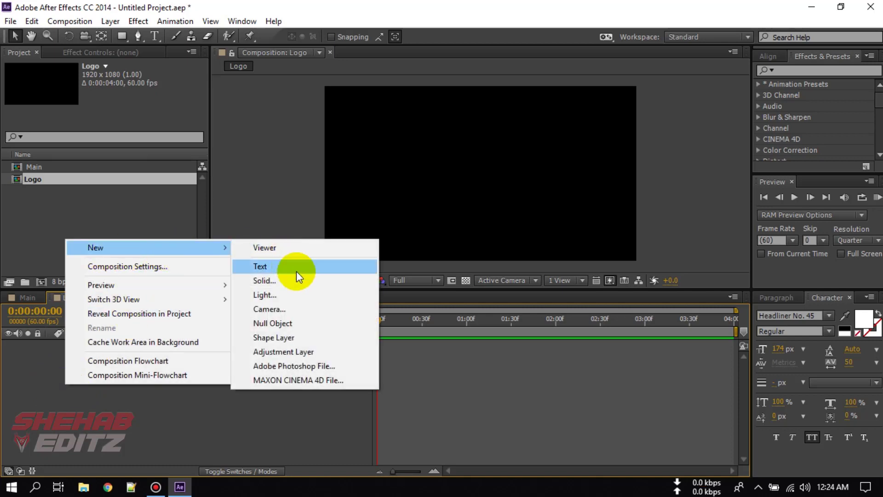
left_click(295, 266)
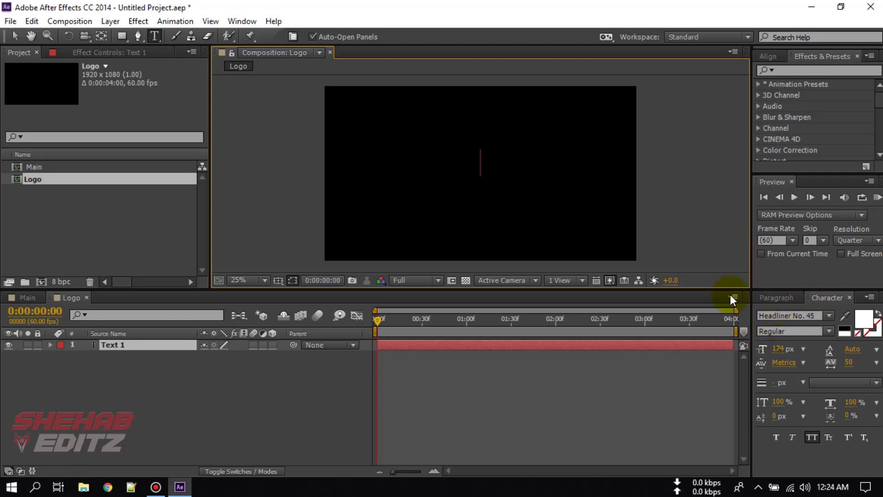
left_click(793, 317)
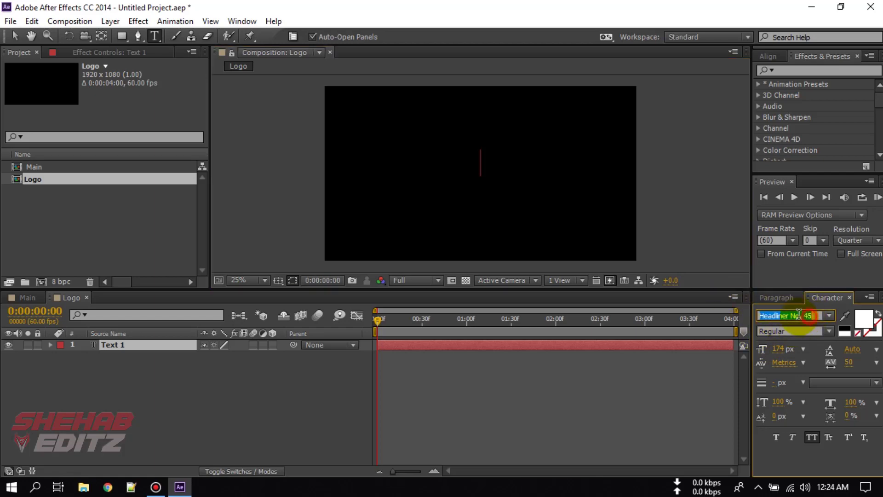
left_click(147, 340)
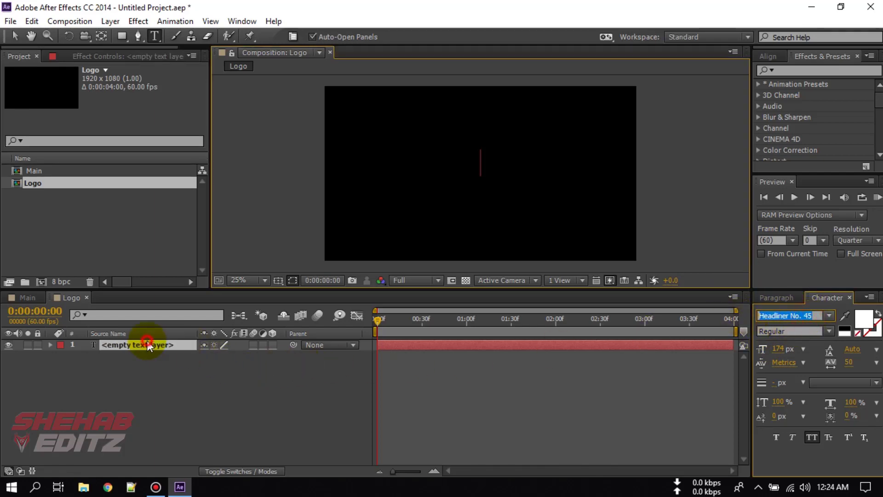
left_click(123, 346)
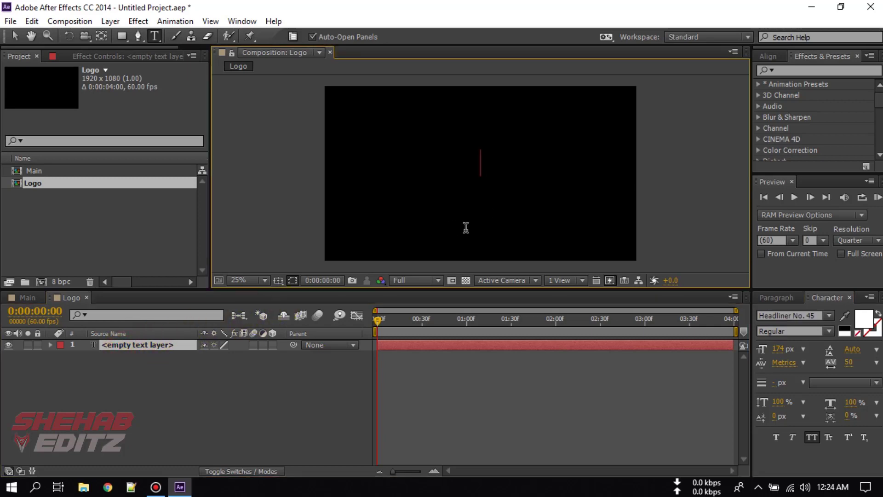
type("SHEHAB")
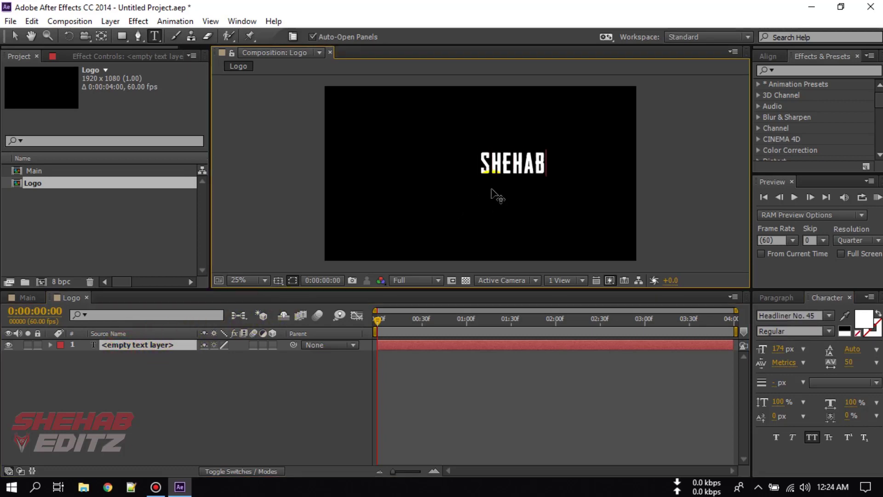
Step: Set the tracking of the whole SHEHAB text to 36
key("ctrl+a")
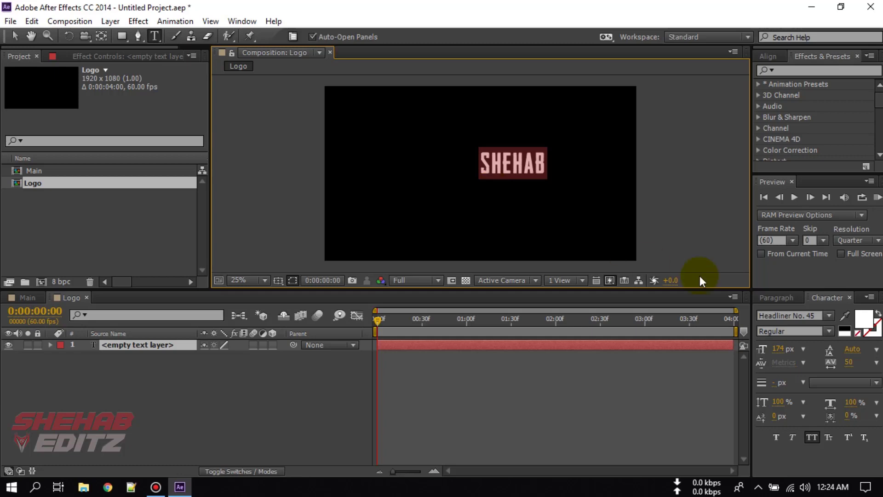
left_click(877, 362)
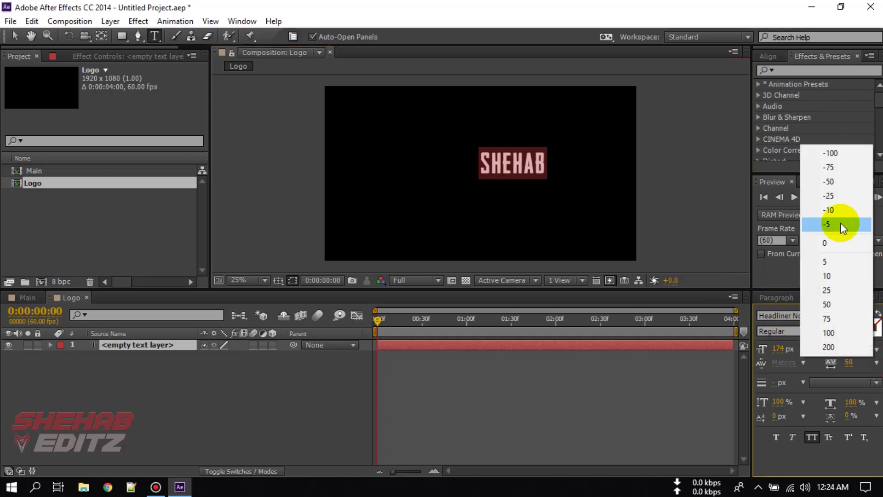
left_click(841, 243)
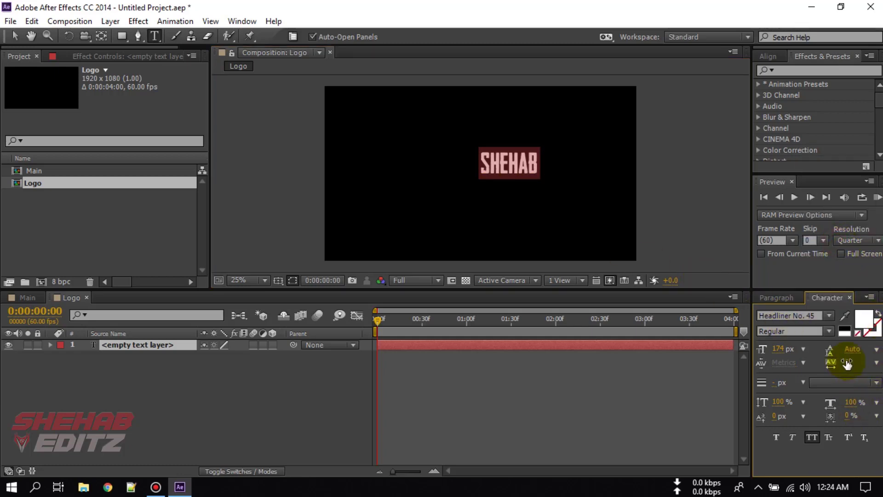
left_click_drag(848, 362, 872, 359)
Step: Move the SHEHAB text layer left and slightly up so it sits near the composition's horizontal centre
left_click_drag(520, 201, 490, 202)
left_click(118, 342)
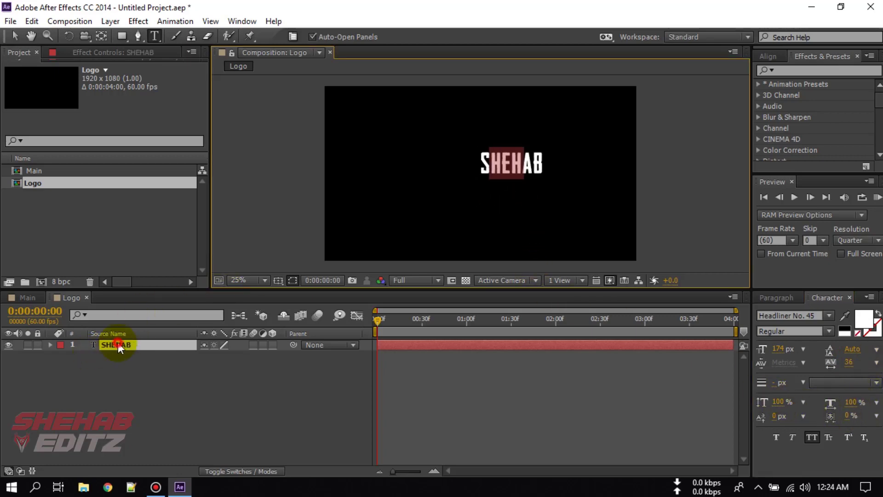
left_click(17, 36)
left_click_drag(505, 167, 478, 157)
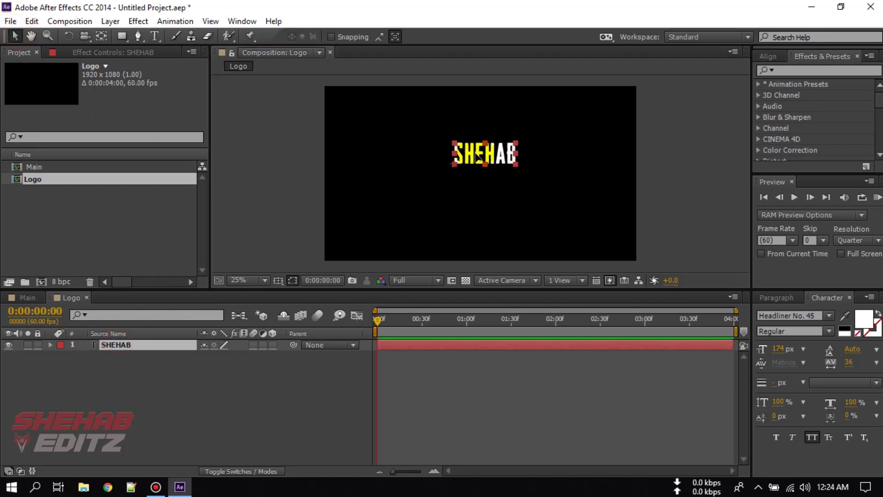
left_click(478, 156)
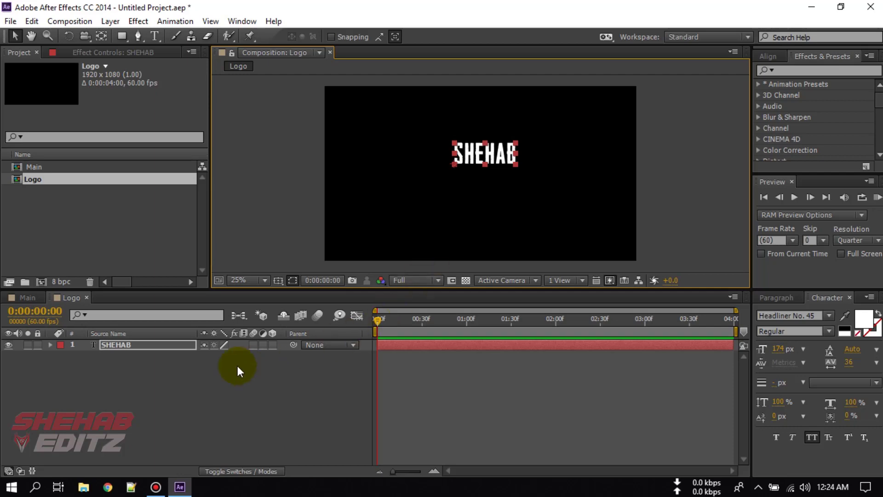
left_click(100, 39)
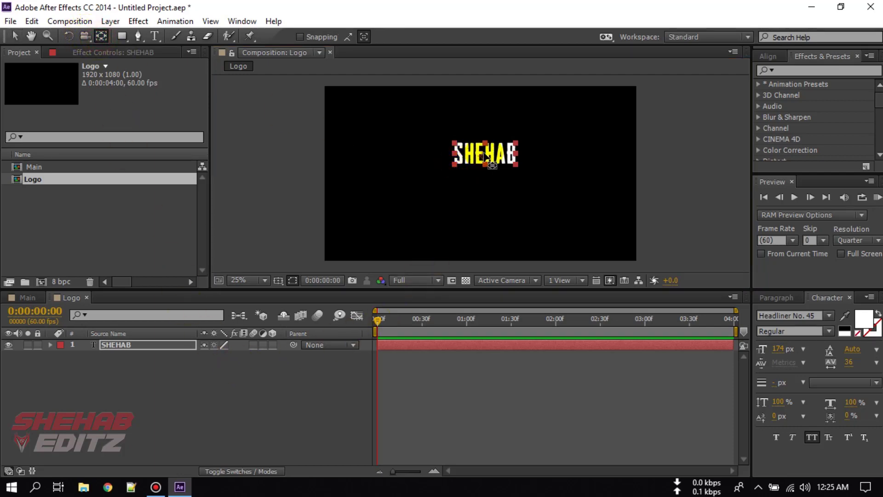
Step: Draw a thin rectangle just below the SHEHAB text, slightly wider than it, with no fill and a solid white 5 px stroke
left_click(231, 382)
left_click_drag(122, 36, 162, 39)
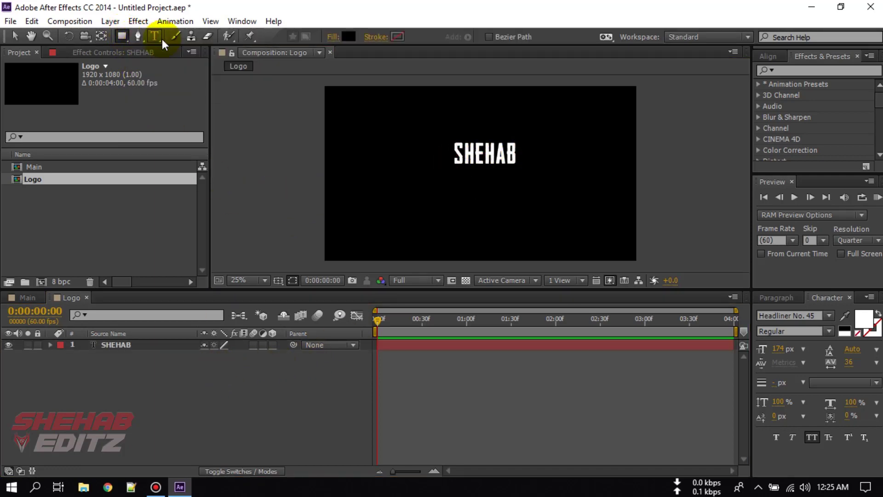
left_click(334, 39)
left_click(377, 209)
left_click(422, 283)
left_click(376, 39)
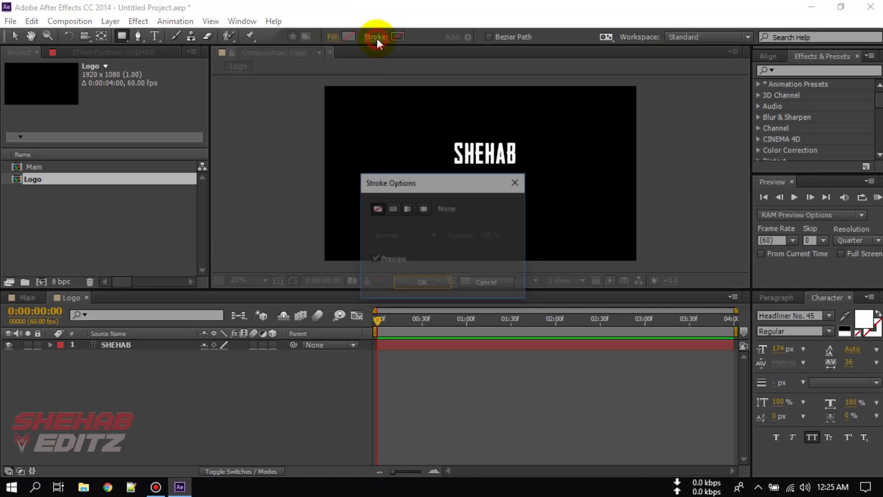
left_click(393, 209)
left_click(419, 283)
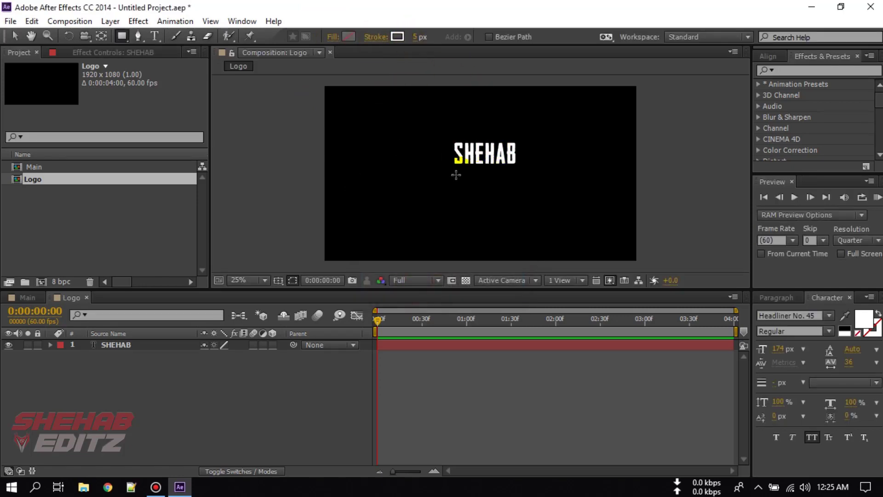
left_click_drag(451, 168, 519, 180)
left_click(293, 417)
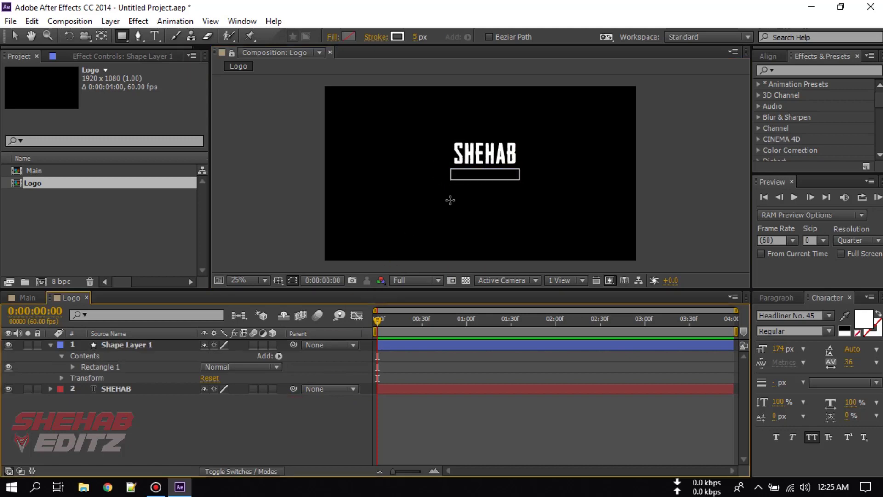
Step: Nudge the rectangle shape layer slightly right and up to align it under the SHEHAB text, and collapse its properties
key("period")
key("period")
key("period")
key("period")
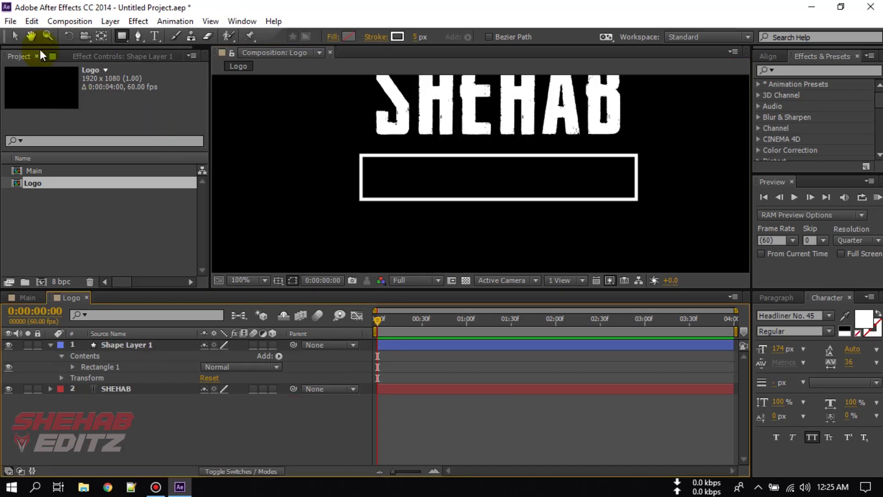
left_click(15, 35)
key("period")
key("comma")
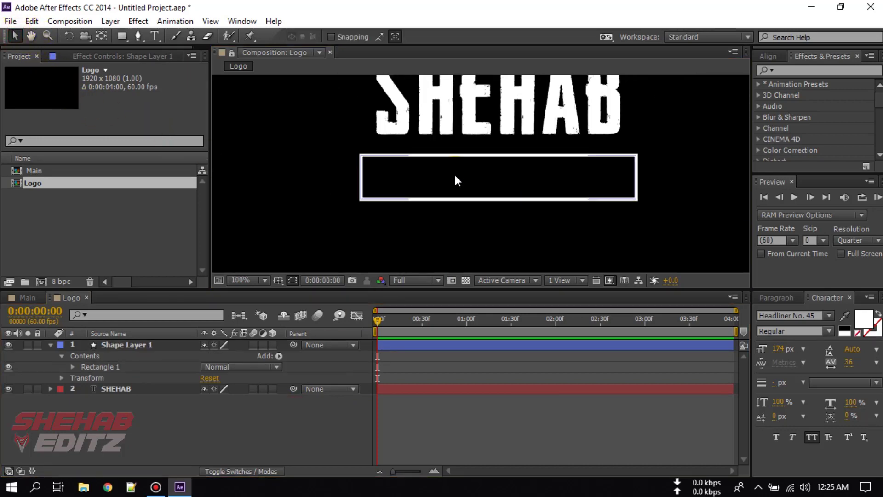
left_click(444, 154)
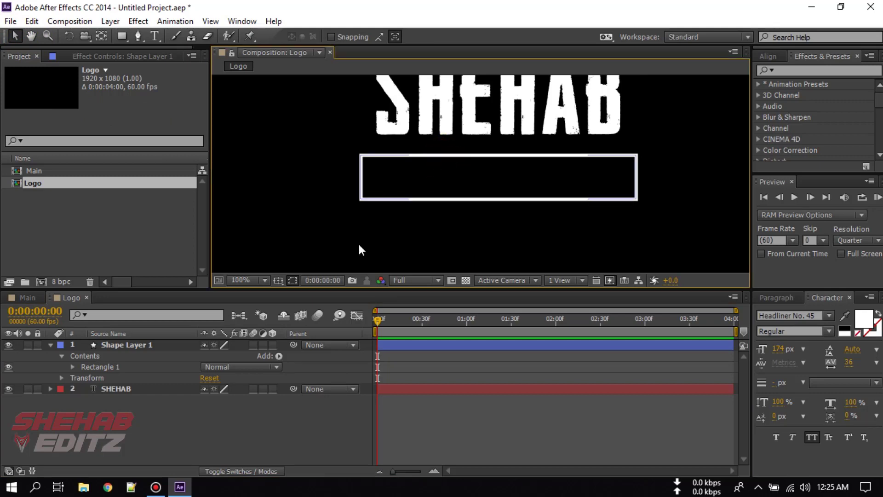
left_click(134, 348)
key("Right")
key("Right")
key("Right")
key("Up")
key("Up")
key("Left")
key("Left")
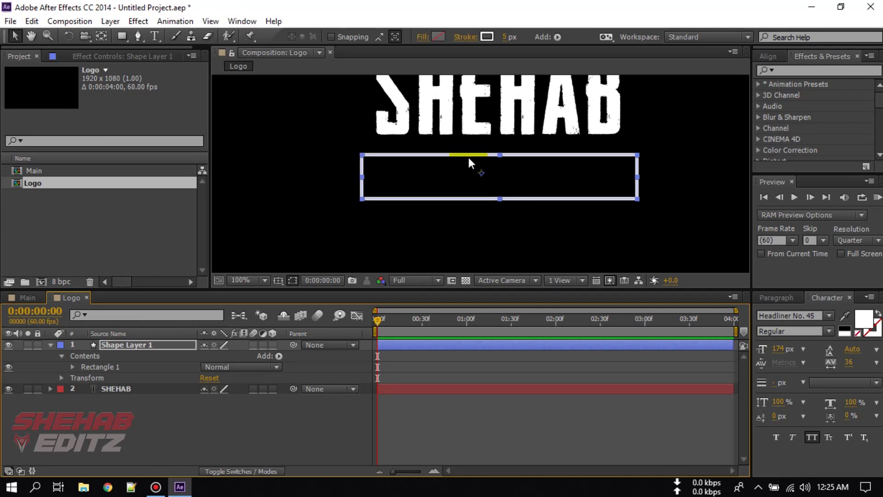
left_click(261, 422)
left_click(51, 345)
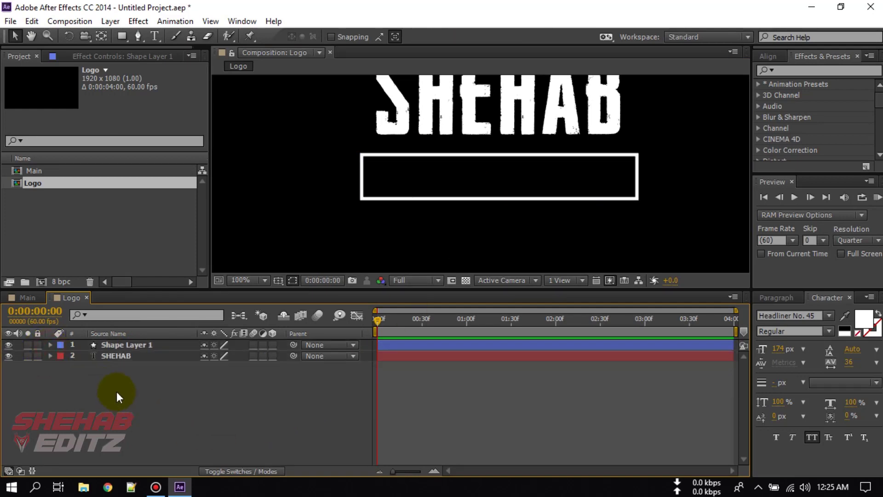
Step: Add a new text layer to the Logo composition and set its font to Nexarumpelstil
right_click(117, 392)
mouse_move(157, 253)
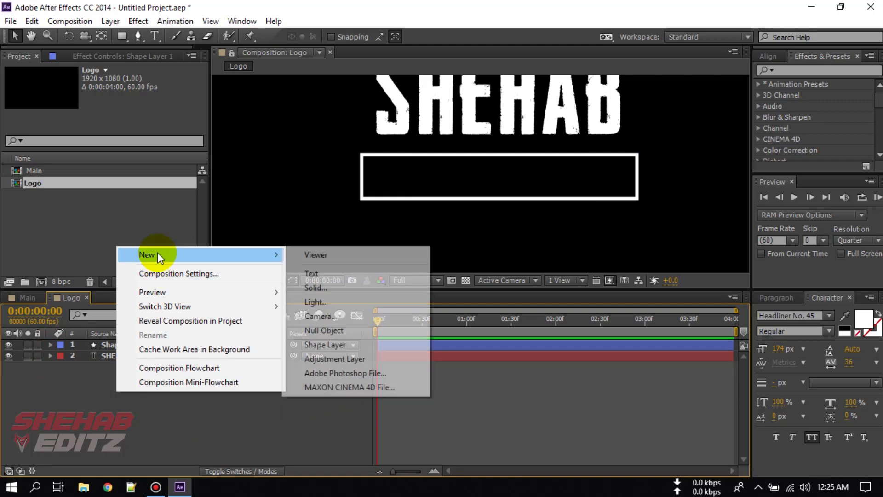
left_click(312, 274)
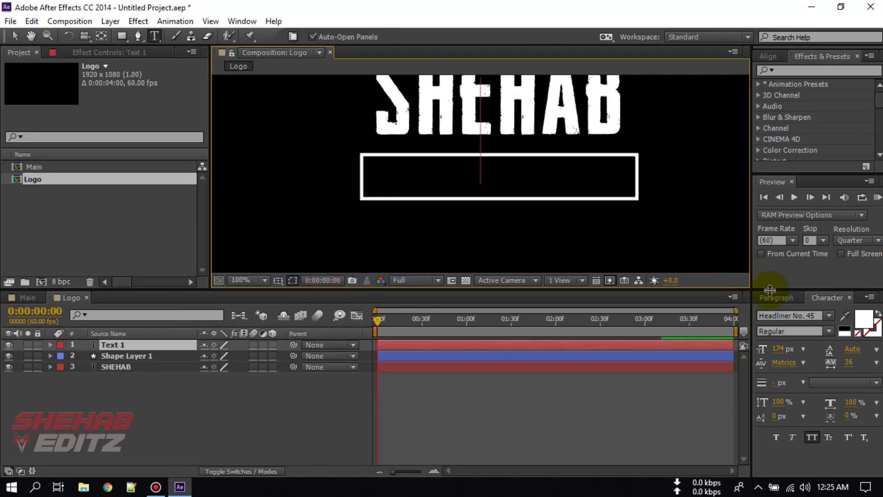
left_click(817, 314)
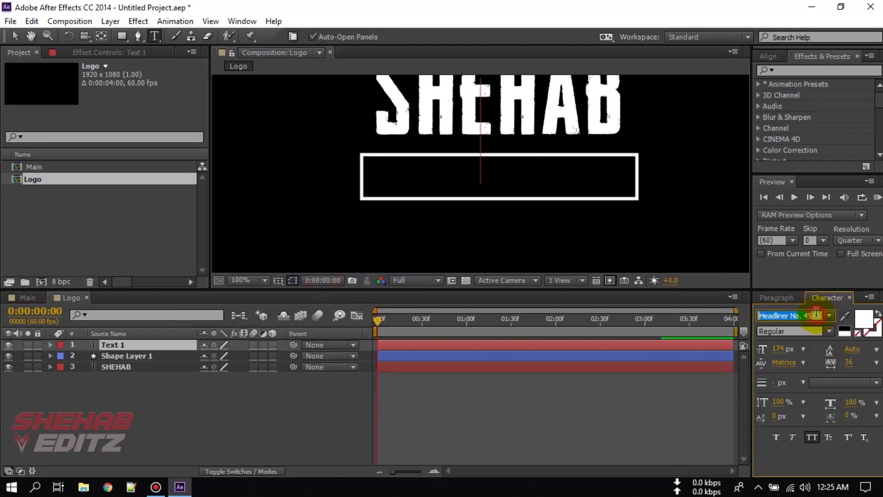
type("Nexarumpelstil")
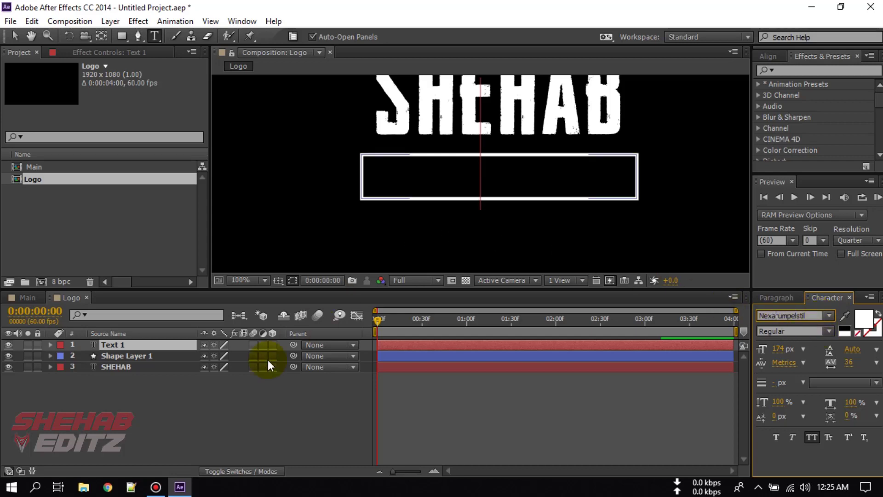
Step: Set the empty text layer's font size to 11 px and its tracking to 0
left_click(129, 344)
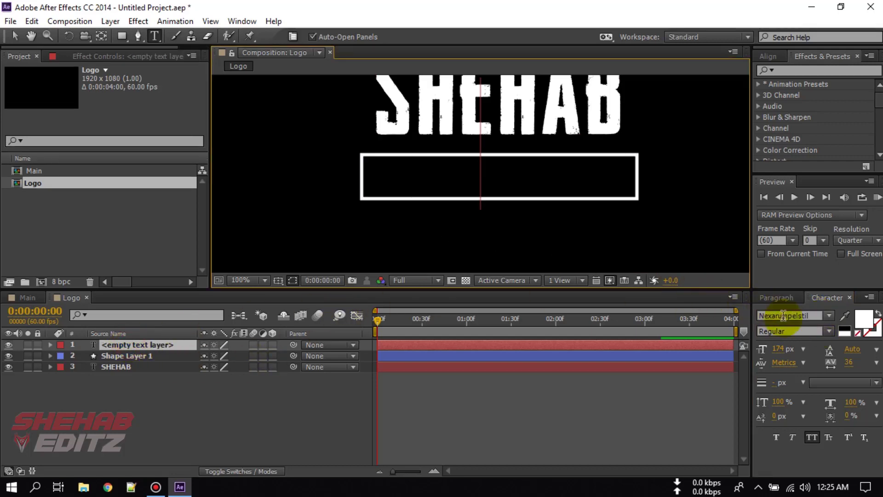
left_click(801, 349)
left_click(813, 200)
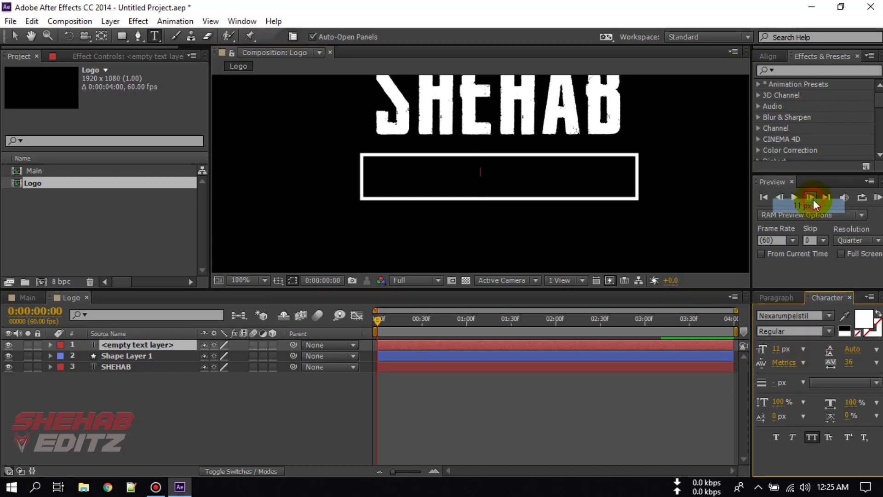
left_click(877, 363)
left_click(849, 244)
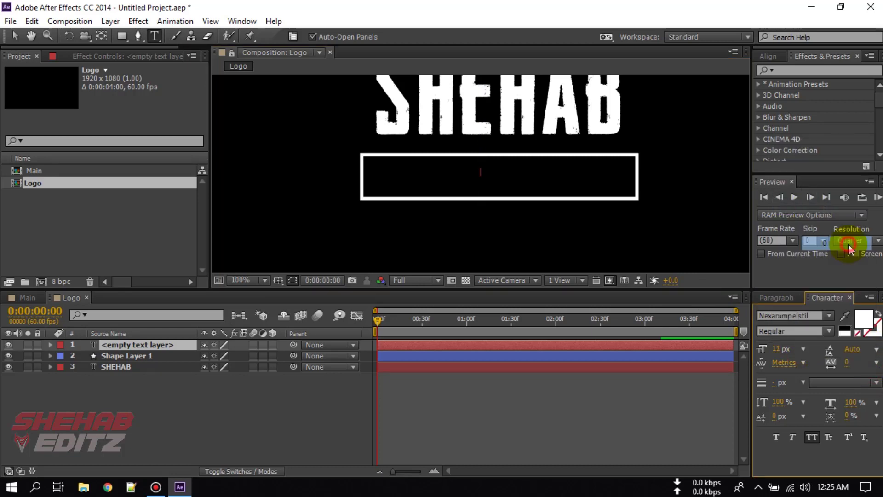
Step: Enter TUTORIAL HOME as the new layer's text and finish the text entry
left_click(483, 171)
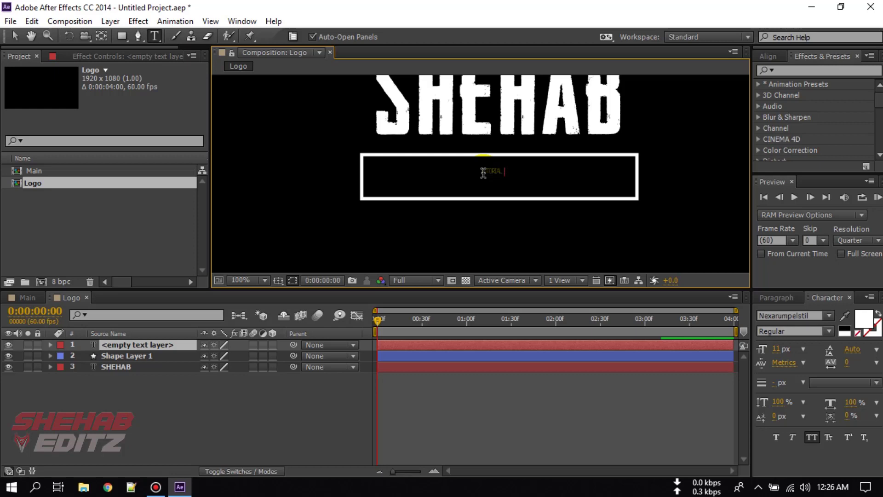
type("TUTORIAL HOME")
key("ctrl+a")
left_click(304, 383)
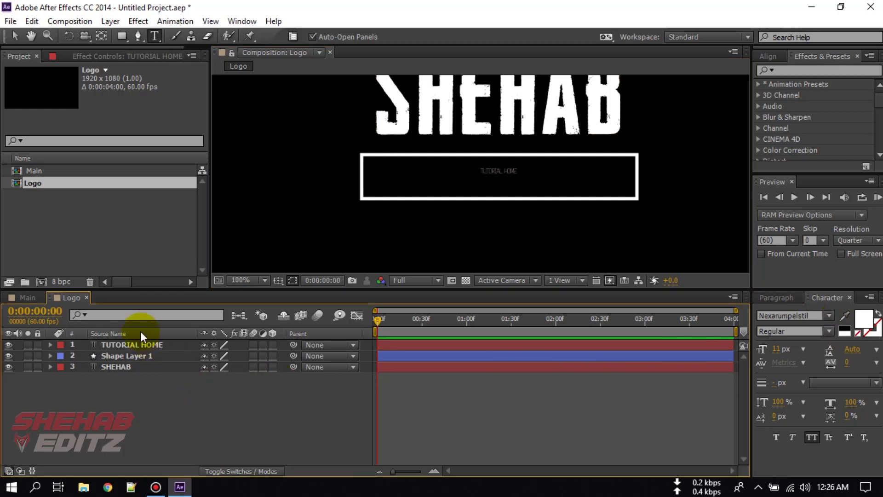
Step: Enlarge the TUTORIAL HOME text to 36 px and move it left so it starts just inside the rectangle's left edge
left_click(138, 344)
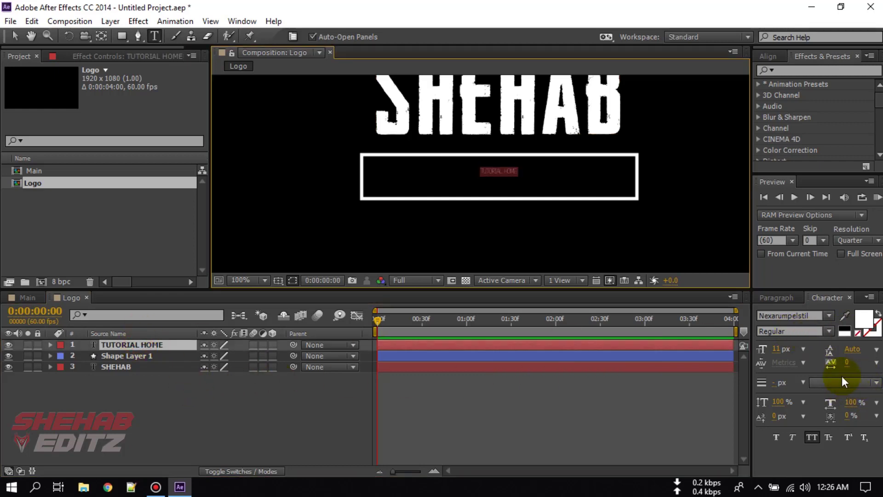
mouse_move(777, 349)
left_mouse_down()
mouse_move(806, 348)
mouse_move(791, 348)
left_mouse_up()
left_click_drag(560, 220, 452, 233)
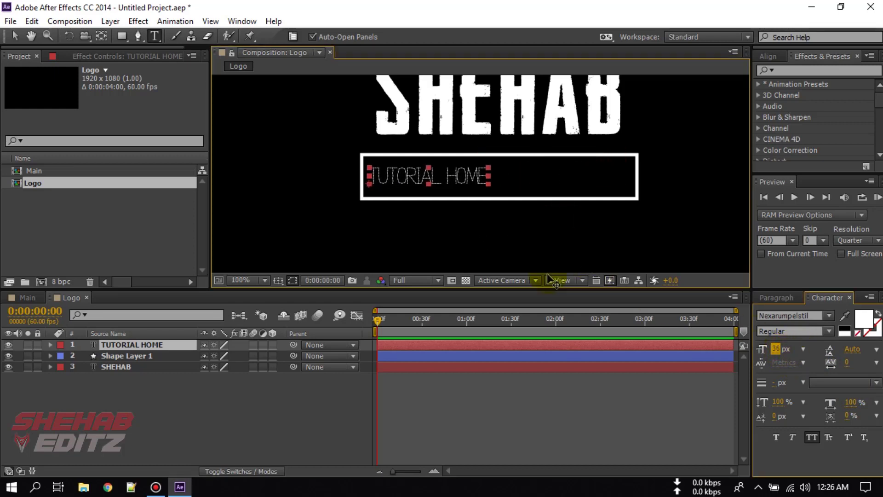
Step: Widen the tracking of the whole TUTORIAL HOME text to 502 so it spans the rectangle's inner width
key("ctrl+a")
left_click(845, 362)
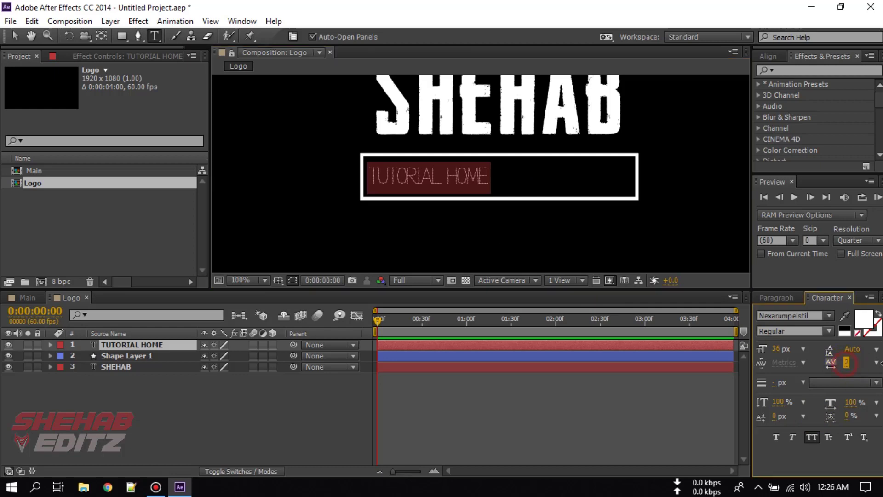
type("65")
key("Return")
type("118")
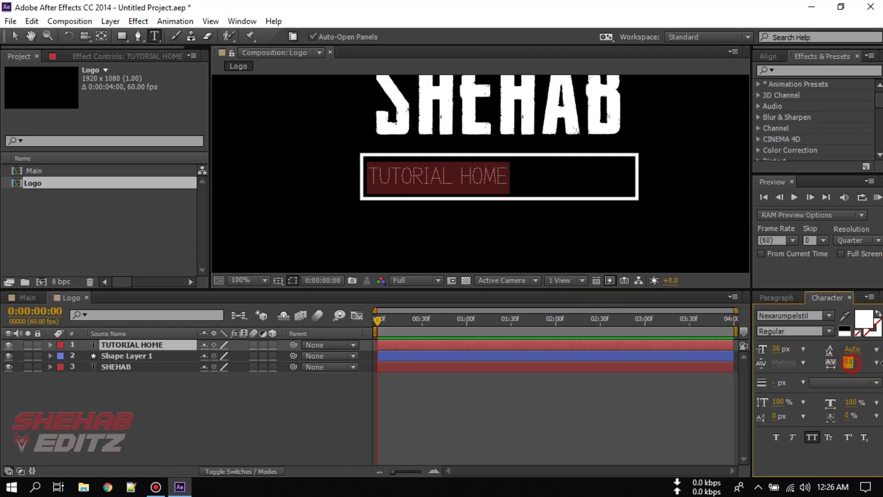
key("Return")
type("229")
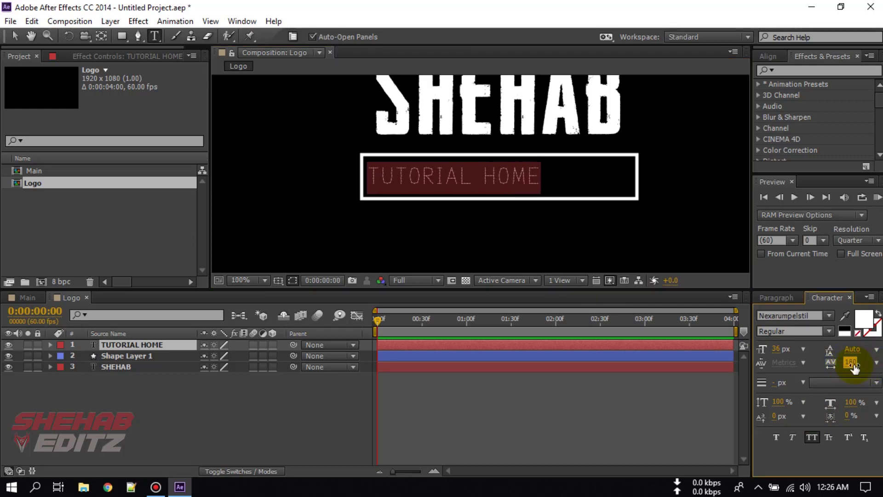
key("Return")
left_click_drag(850, 368, 879, 362)
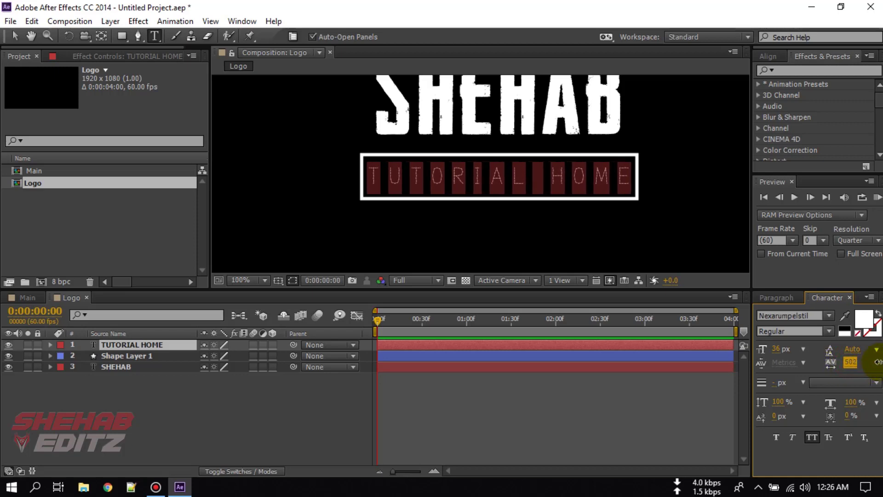
left_click(189, 421)
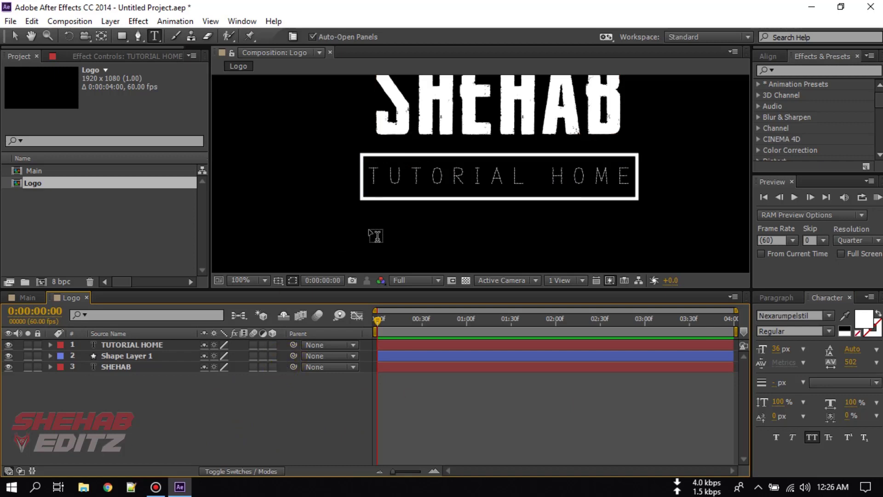
Step: Add another text layer above TUTORIAL HOME with the Arial font and tracking set to 0
left_click(150, 387)
right_click(128, 394)
mouse_move(203, 258)
left_click(324, 276)
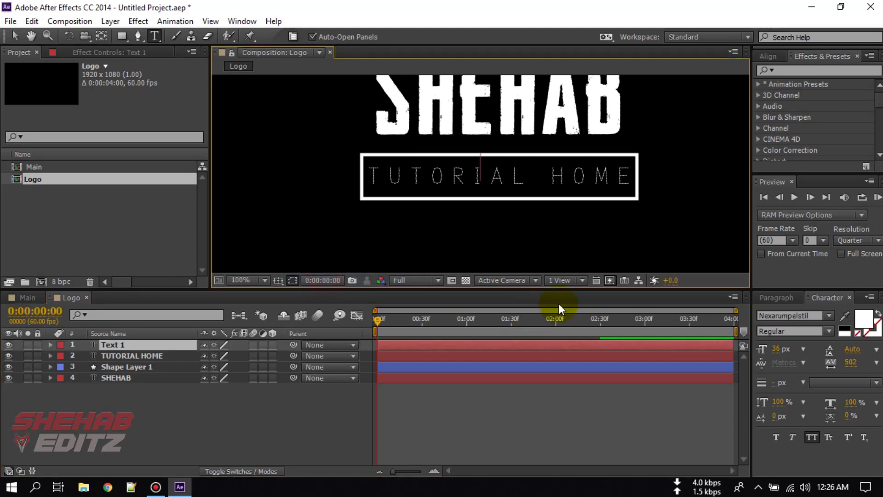
left_click(824, 314)
scroll(772, 191, "up", 15)
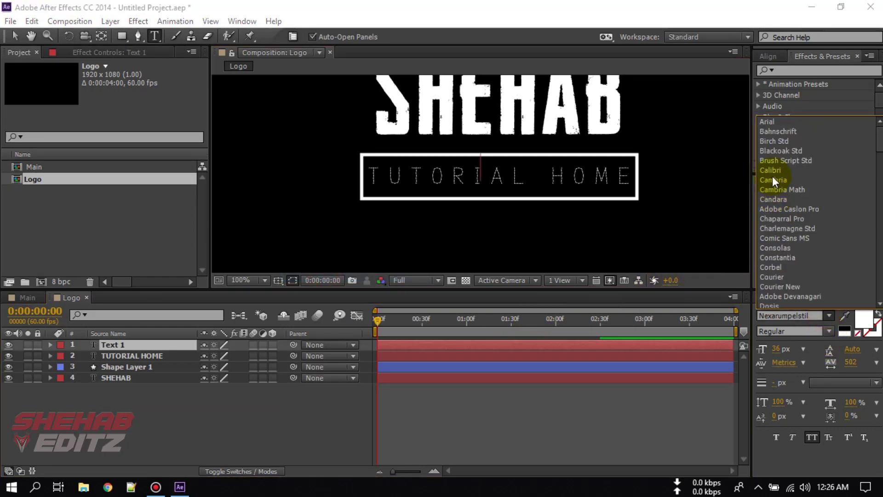
left_click(769, 121)
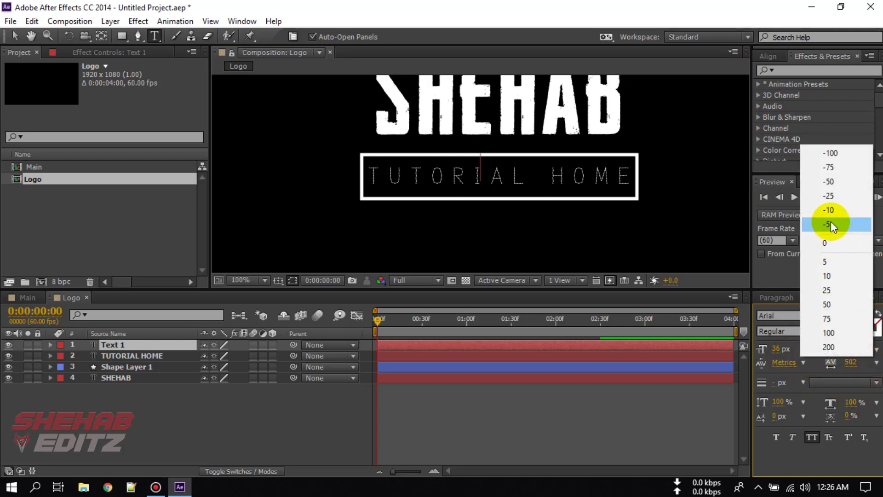
left_click(835, 239)
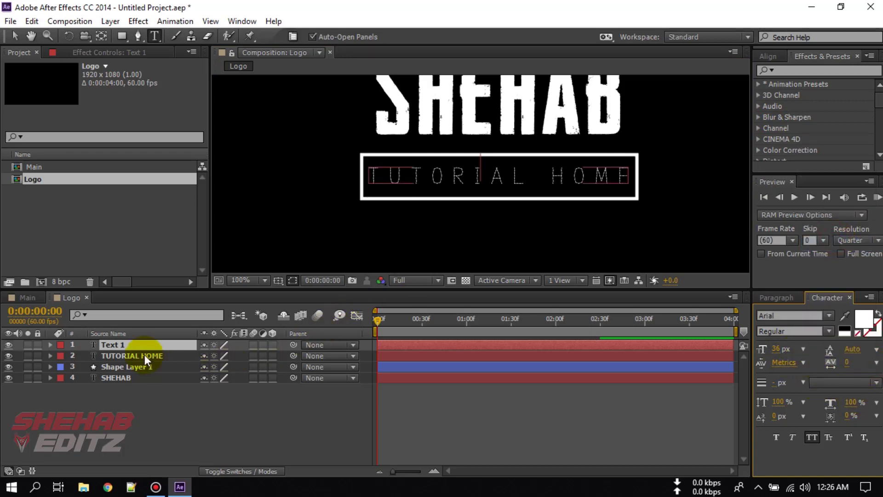
Step: Enter SUBSCRIBE on the new text layer and move it just below the rectangle, near its left edge
left_click(193, 346)
type("SUBSCRIBE")
key("ctrl+a")
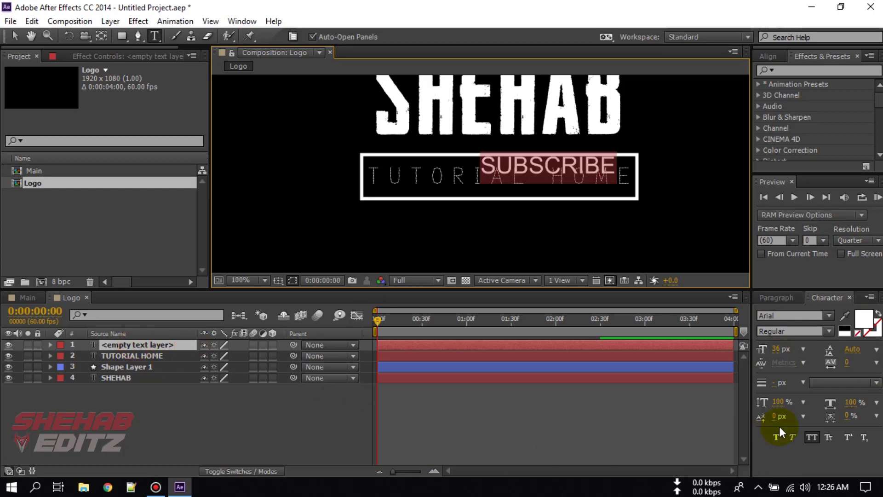
left_click_drag(615, 242, 509, 233)
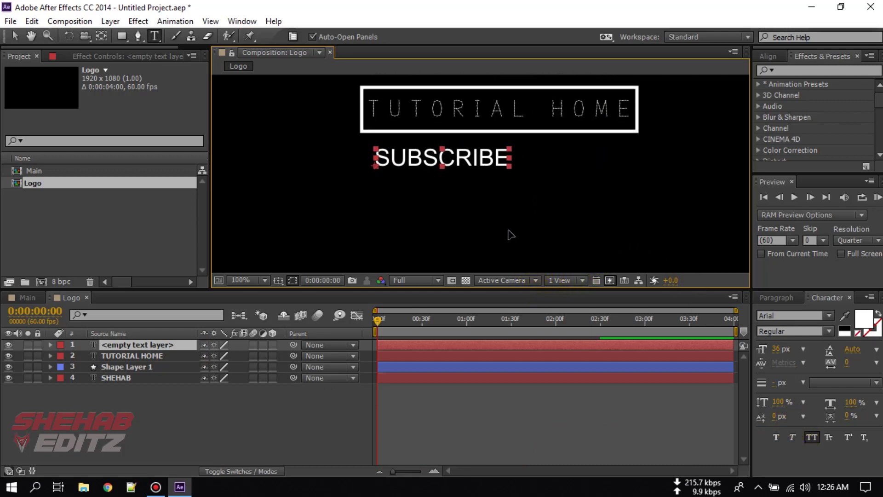
Step: Reduce the SUBSCRIBE text to 18 px and extend the wording to SUBSCRIBE THIS CHANNEL
left_click(803, 349)
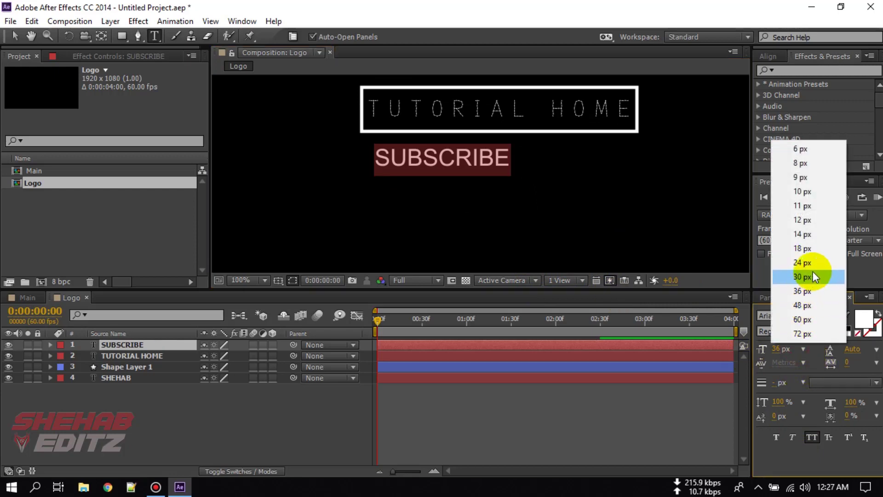
left_click(812, 250)
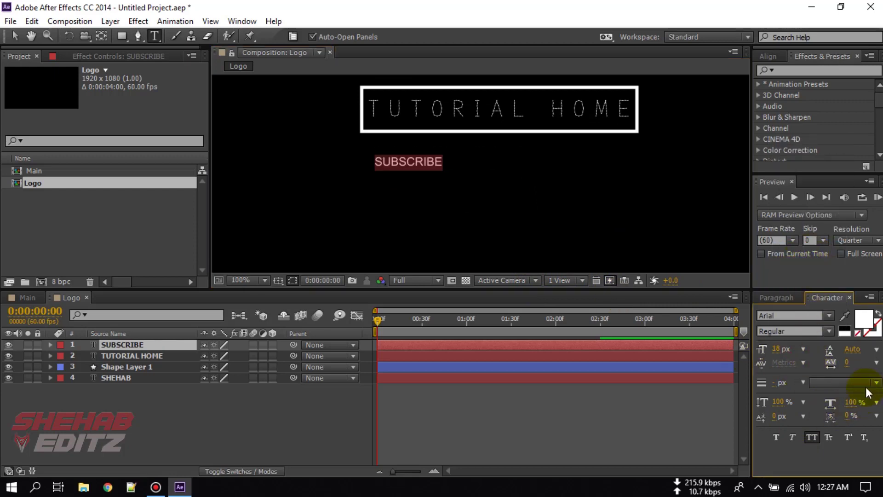
left_click_drag(449, 162, 441, 164)
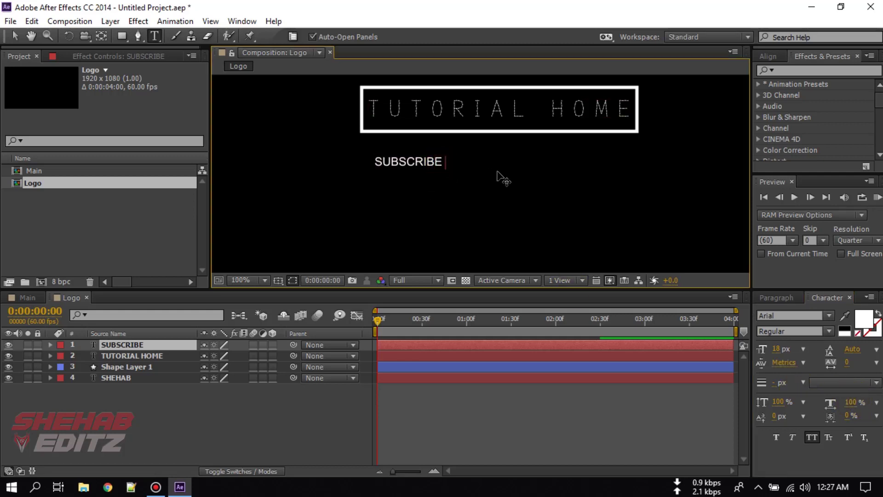
type("THIS CHANNE")
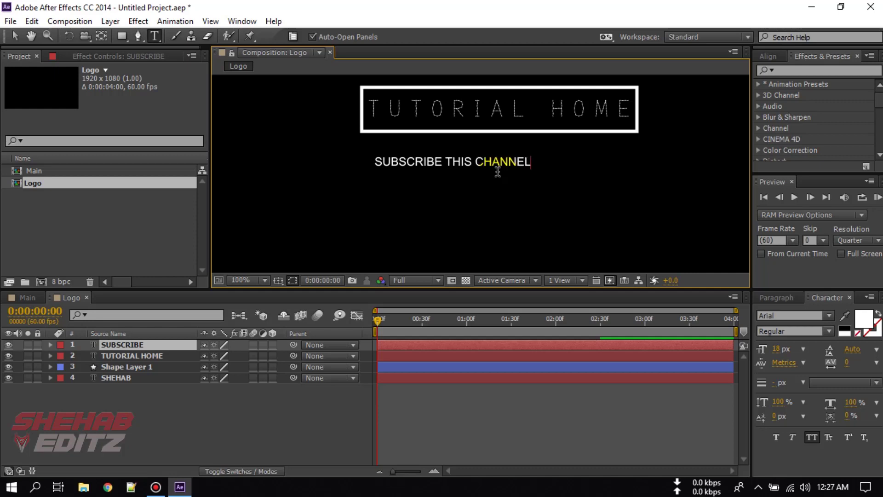
Step: Widen the tracking of the whole SUBSCRIBE THIS CHANNEL text to 376, nearly matching the rectangle's width
key("ctrl+a")
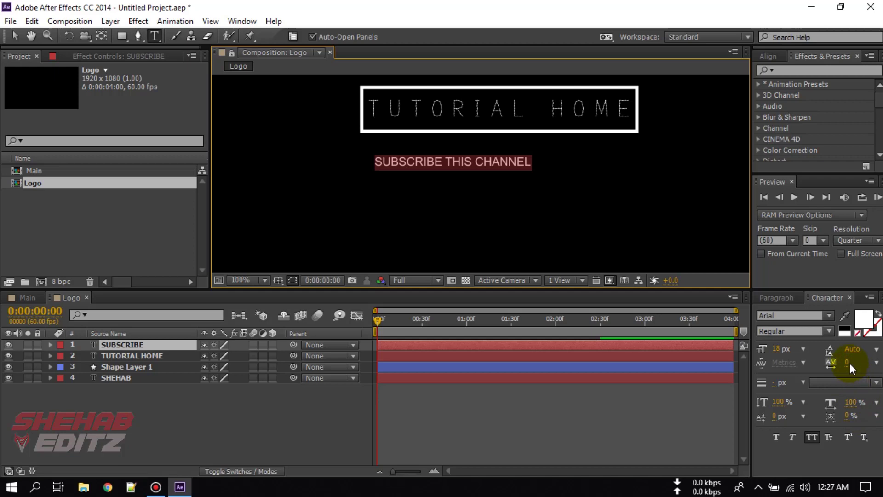
left_click_drag(847, 365, 876, 364)
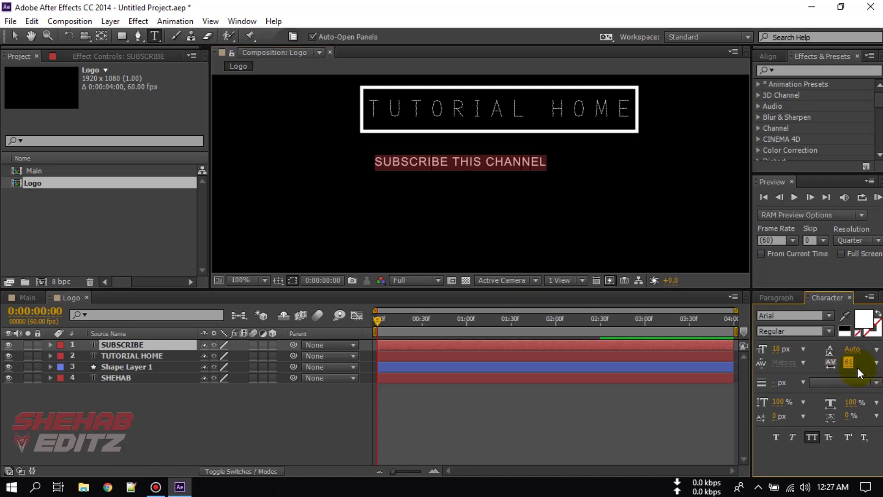
type("113")
key("Return")
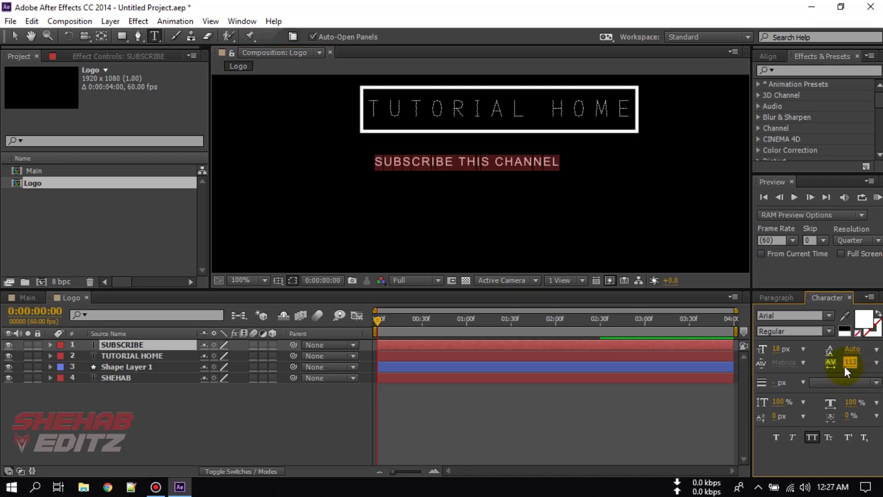
mouse_move(852, 365)
left_mouse_down()
mouse_move(867, 372)
mouse_move(848, 361)
mouse_move(882, 363)
mouse_move(845, 368)
mouse_move(865, 366)
left_mouse_up()
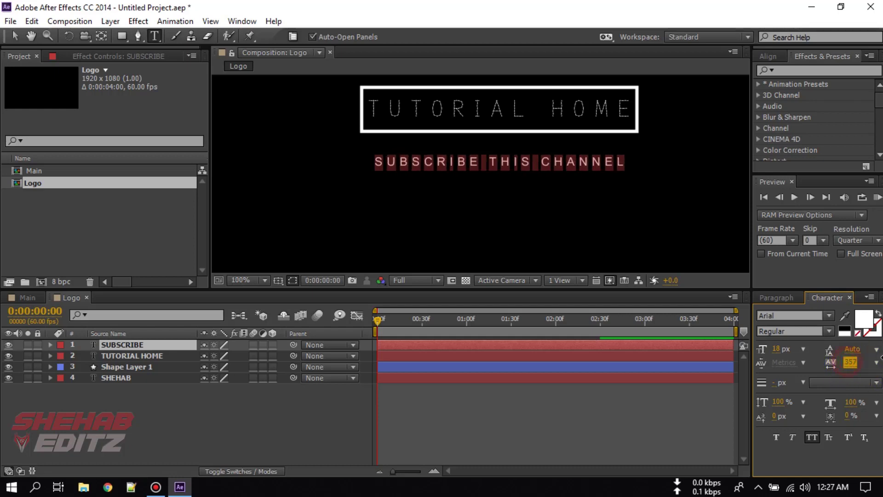
Step: Move the SUBSCRIBE THIS CHANNEL text up and slightly right so it sits centred close beneath the rectangle, and deselect it
left_click(15, 36)
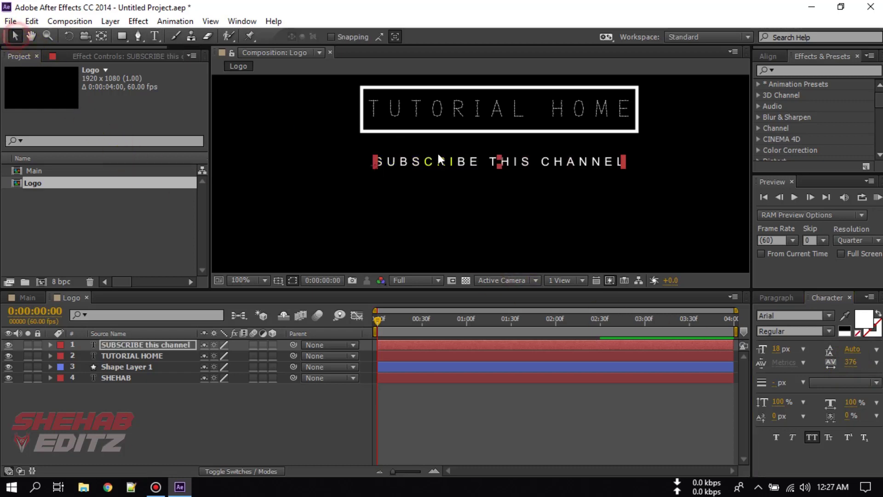
left_click_drag(462, 162, 464, 149)
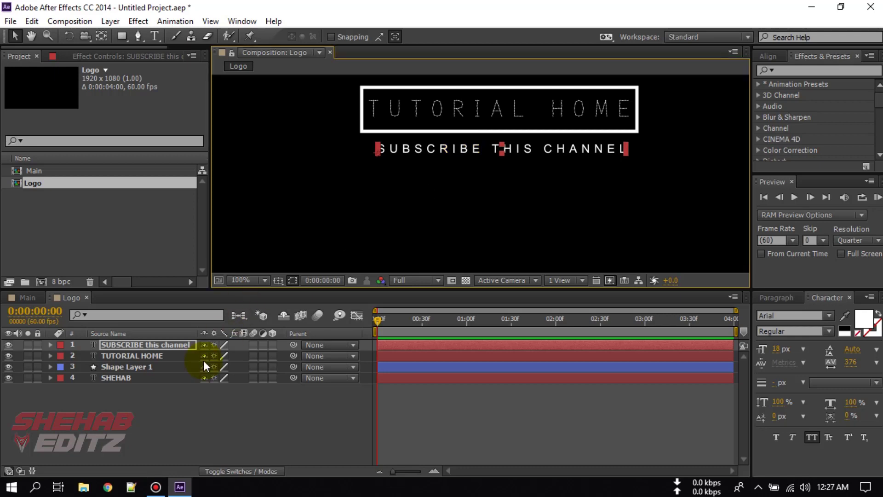
left_click(170, 403)
Step: Check the TUTORIAL HOME text's fill colour and accept it as white, FFFFFF
left_click(247, 280)
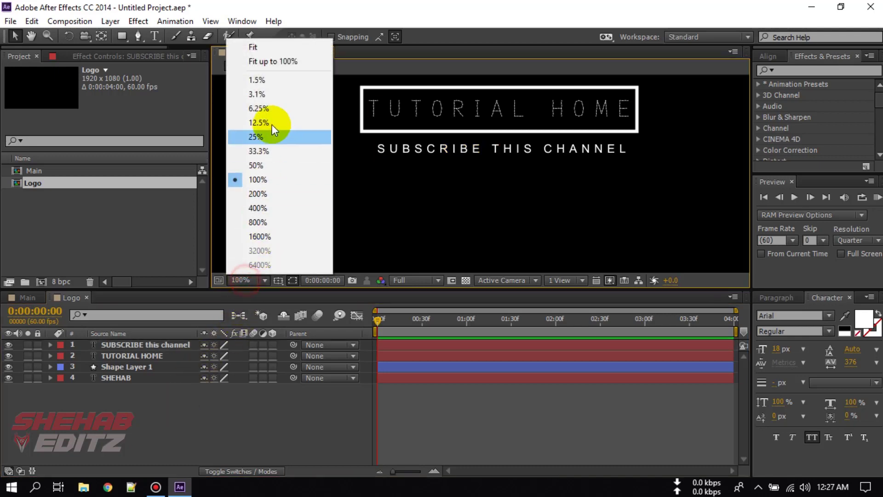
left_click(265, 59)
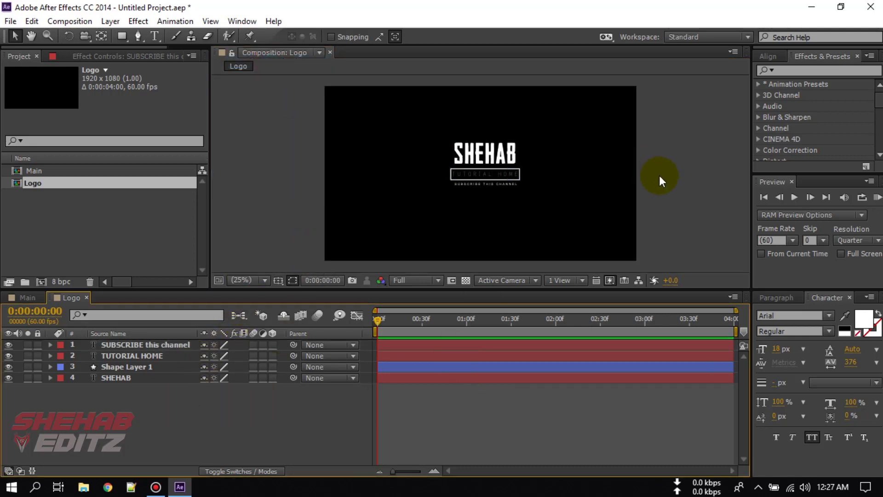
left_click(116, 344)
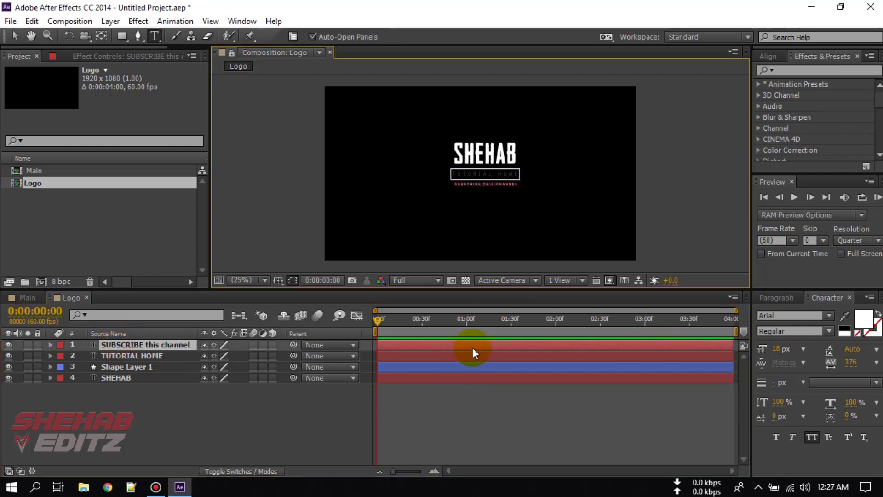
double_click(133, 357)
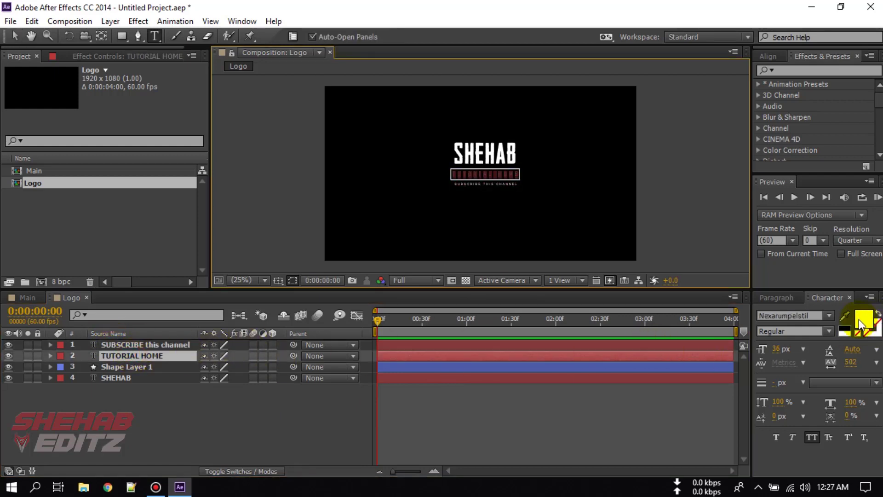
left_click(863, 317)
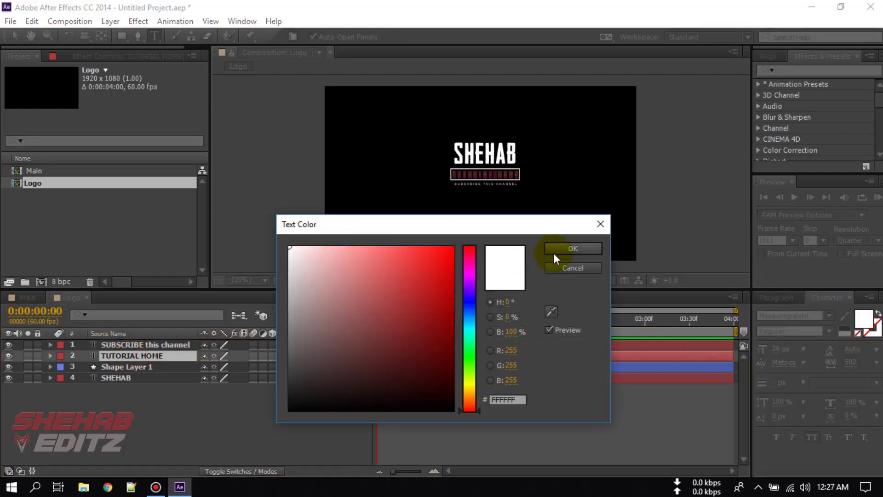
left_click(575, 248)
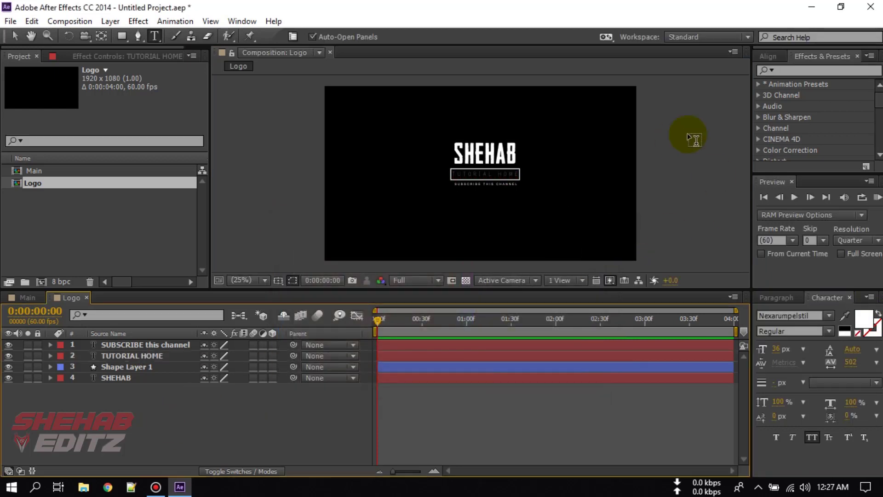
Step: Nudge all four Logo layers together to the left so the logo sits horizontally centred in the frame, and deselect them
left_click_drag(134, 404, 130, 347)
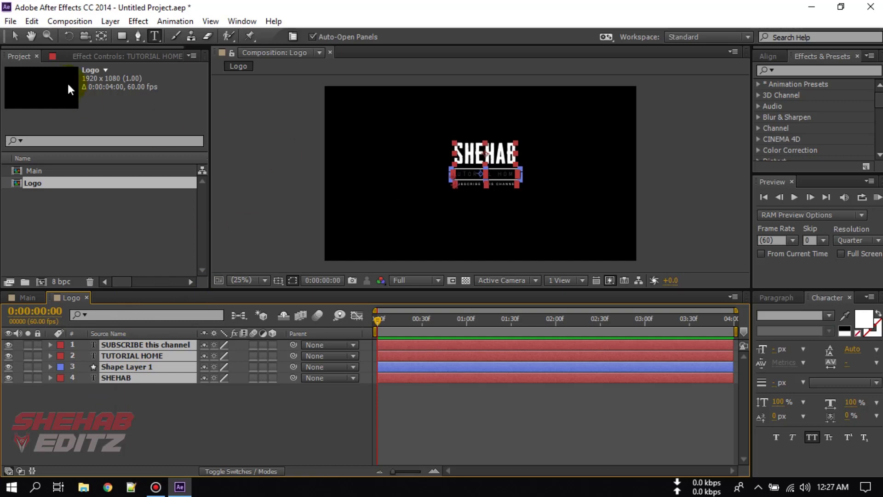
left_click(15, 35)
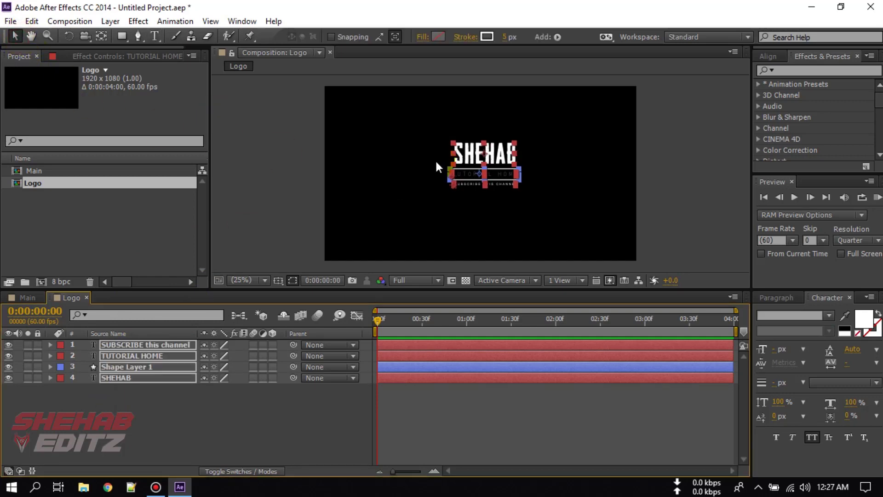
key("shift+Left")
key("shift+Left")
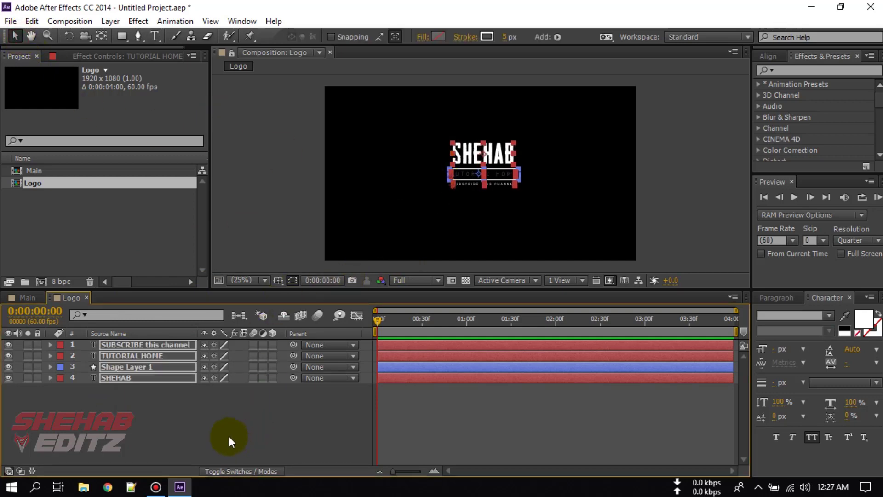
left_click(225, 421)
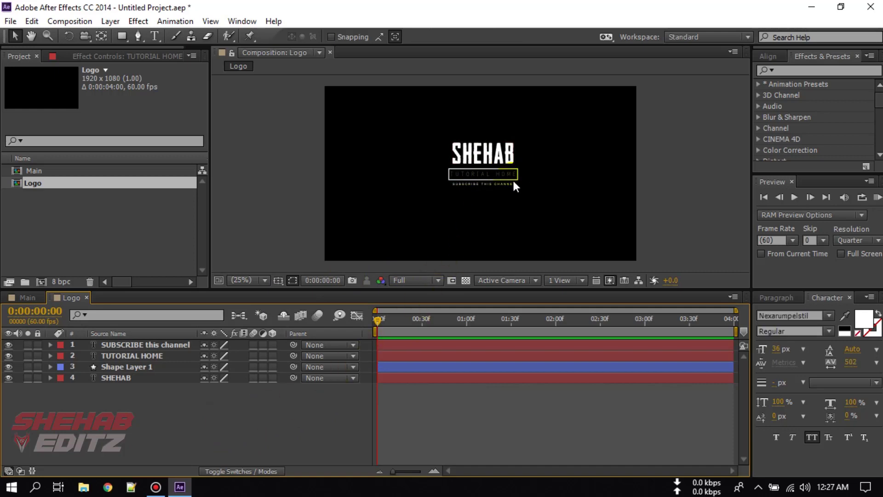
left_click(114, 347)
left_click(120, 377, "shift")
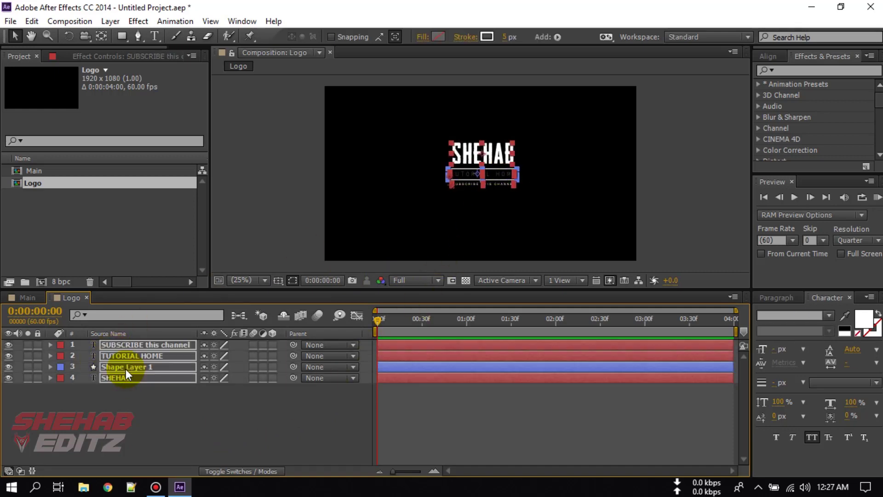
left_click(140, 390)
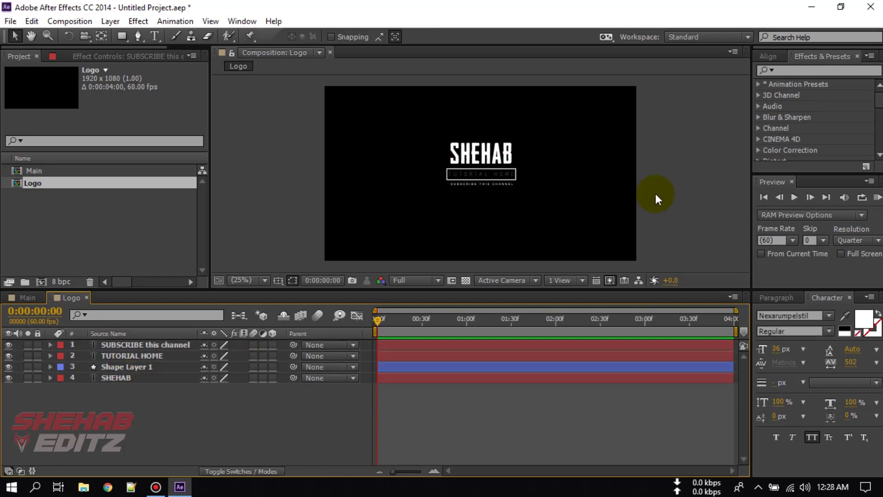
Step: Pre-compose all four layers into a new composition named Text, moving all attributes into it
left_click_drag(154, 425, 142, 345)
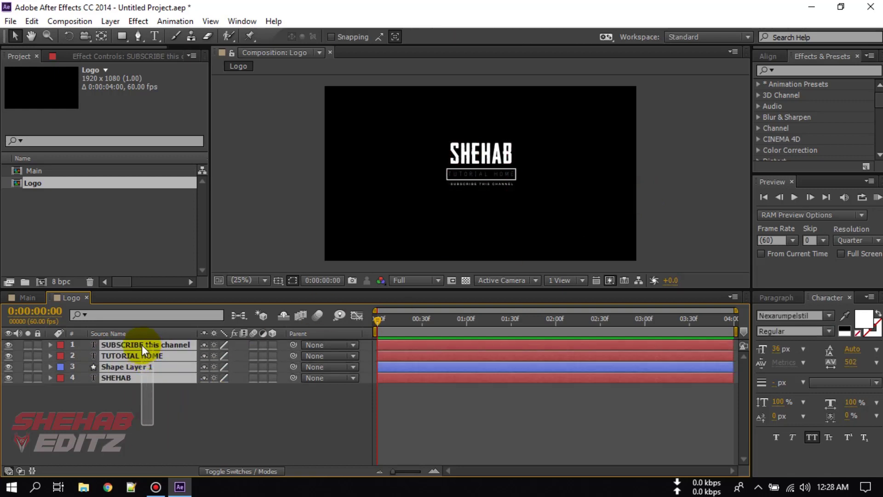
right_click(123, 343)
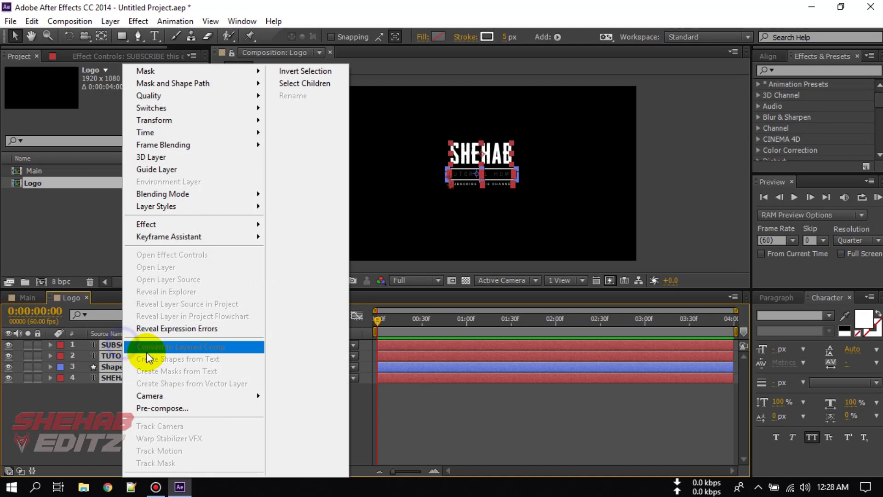
left_click(186, 408)
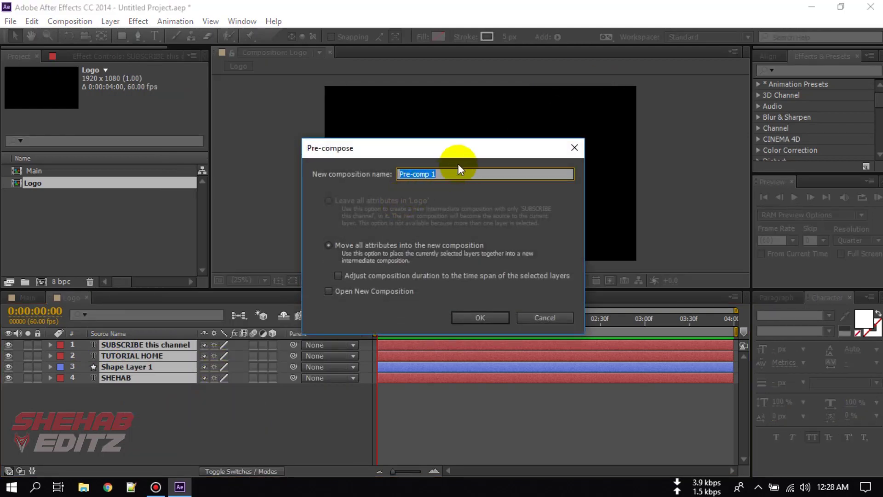
type("Text")
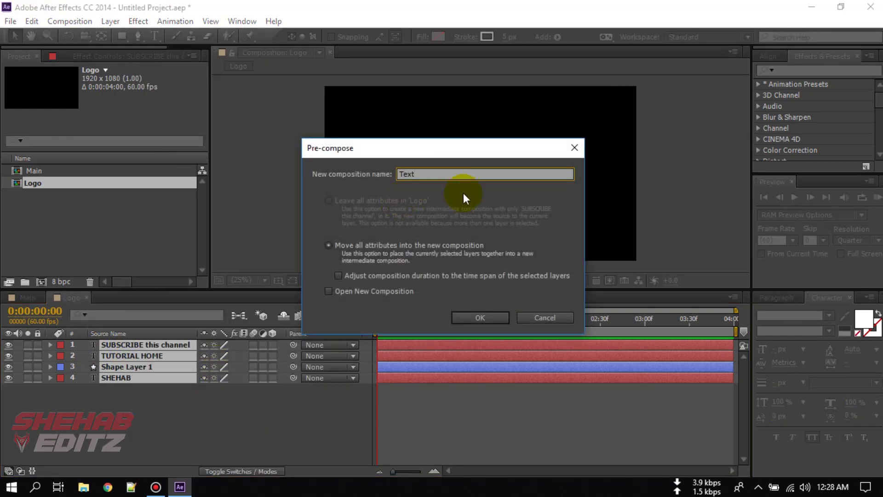
left_click(344, 245)
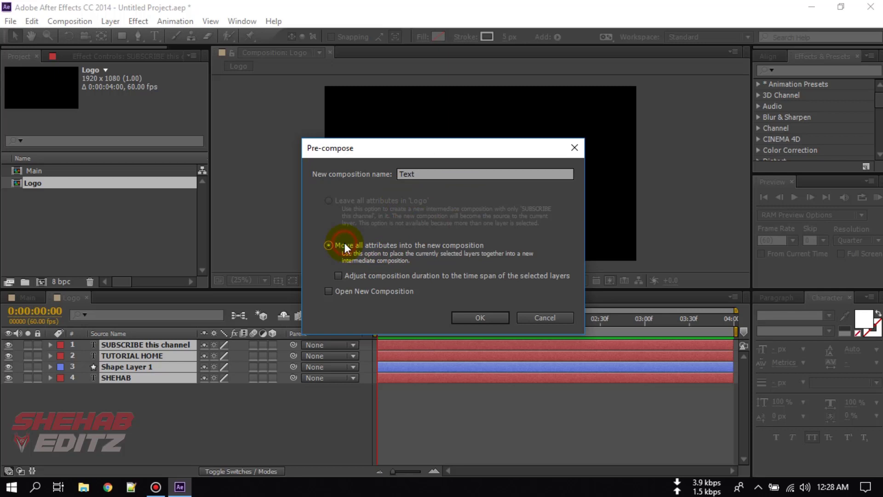
left_click(473, 318)
left_click(172, 418)
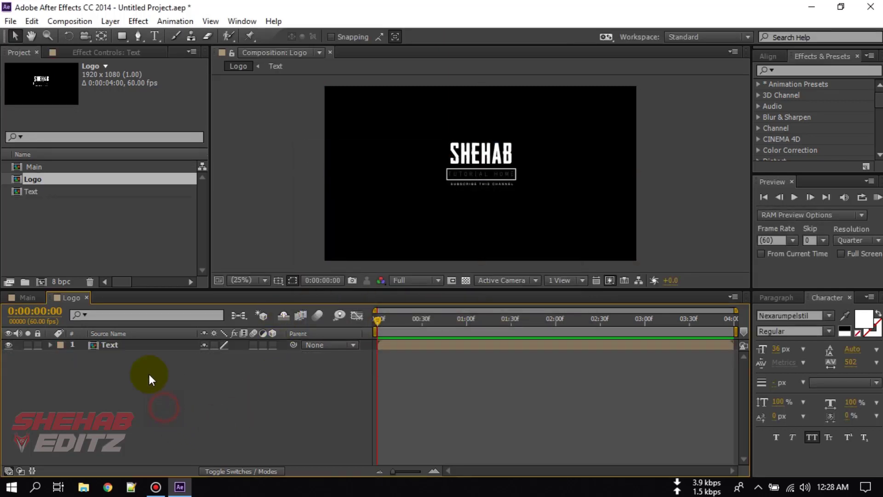
Step: Add the Logo composition as a layer in the Main composition
left_click(29, 298)
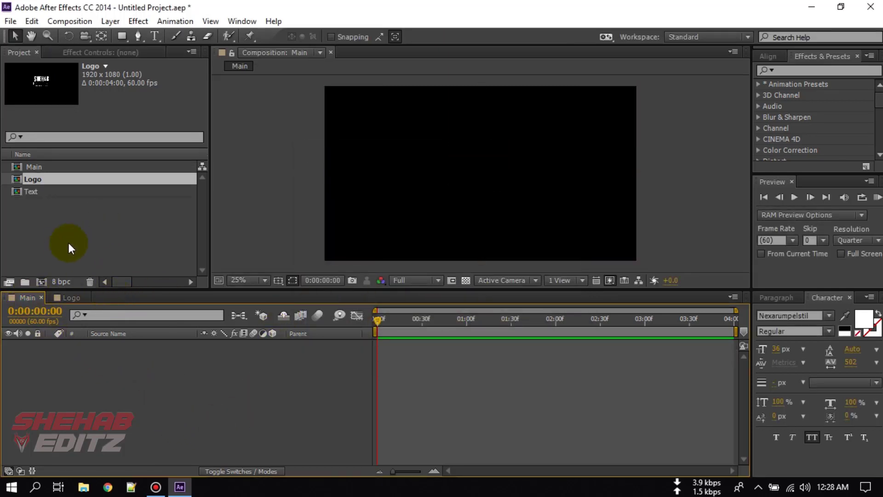
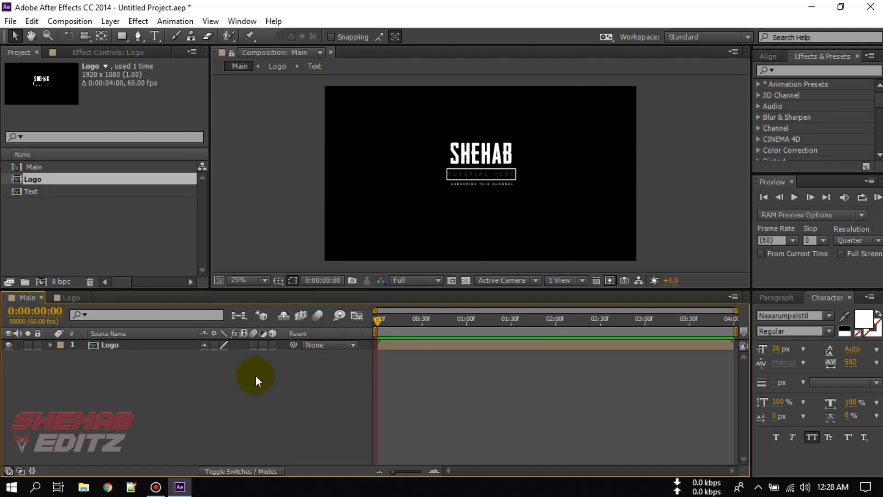
Step: Set up the Rectangle tool with no stroke and a solid black fill, 000000
left_click_drag(127, 37, 180, 35)
left_click(374, 38)
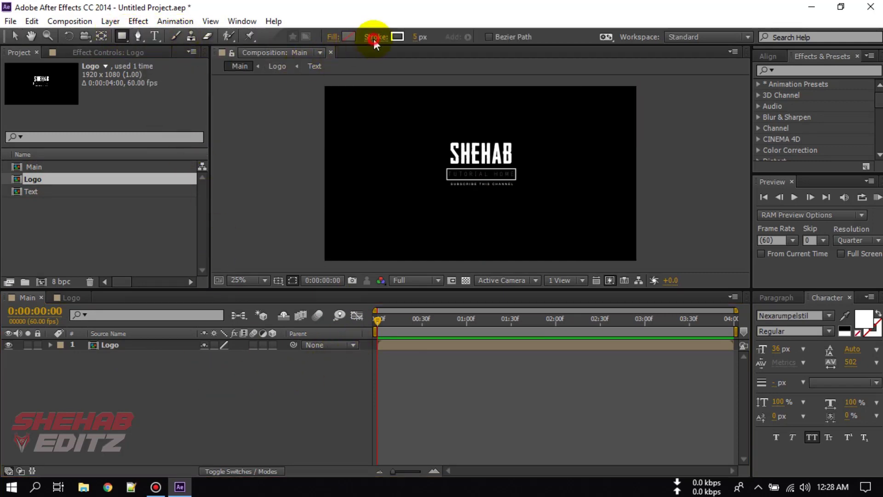
left_click(377, 209)
left_click(422, 283)
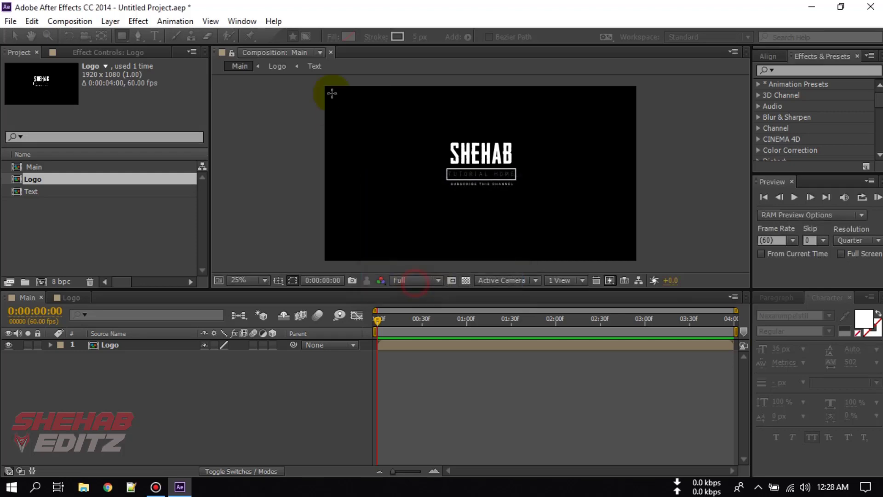
left_click(331, 39)
left_click(396, 207)
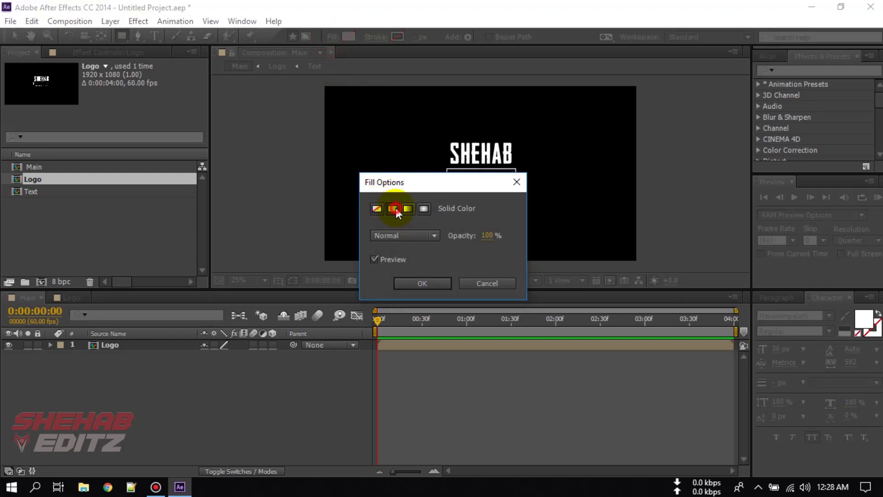
left_click(415, 281)
left_click(349, 37)
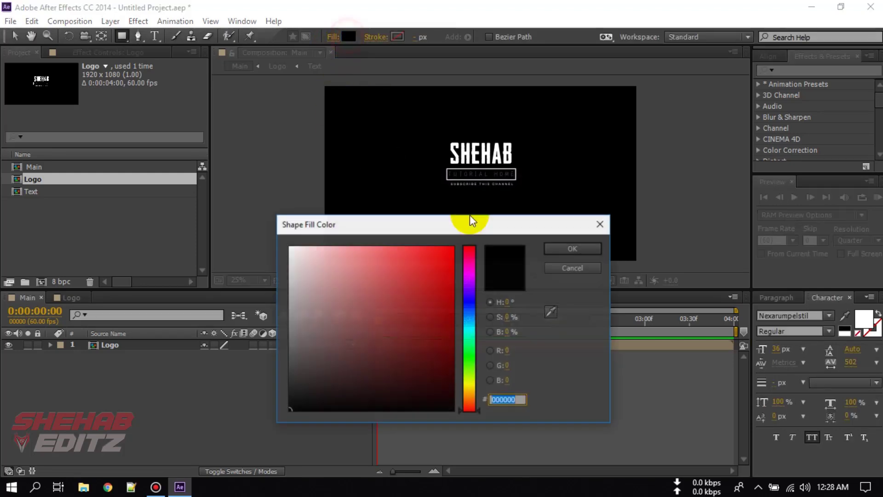
left_click(570, 250)
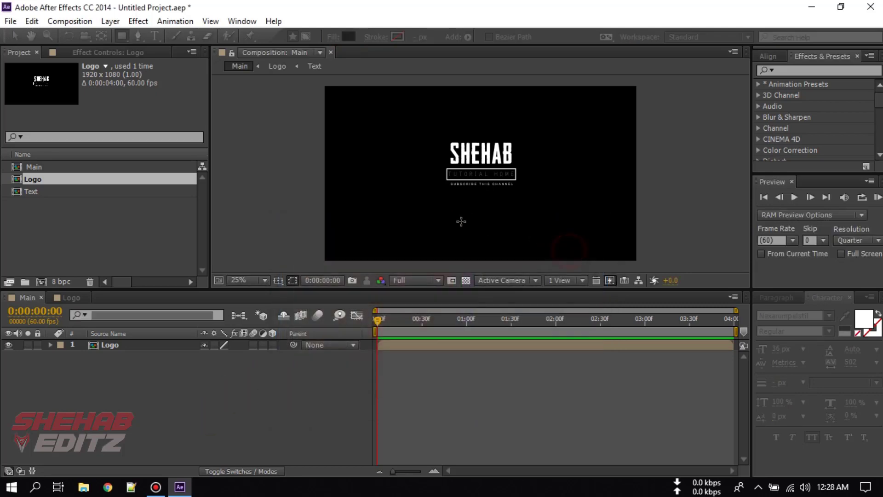
Step: Draw a tall black rectangle, nearly the frame's height, beside the logo and move it right to cover the logo's left half
left_click_drag(373, 94, 441, 249)
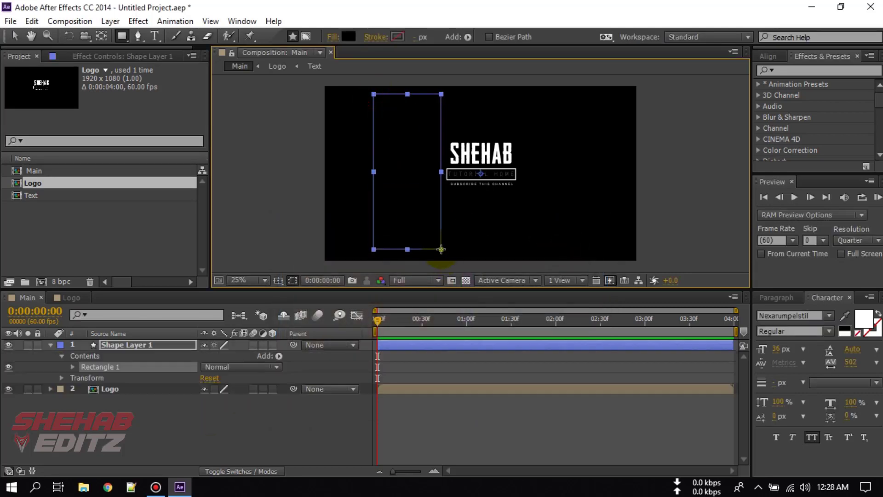
left_click(50, 345)
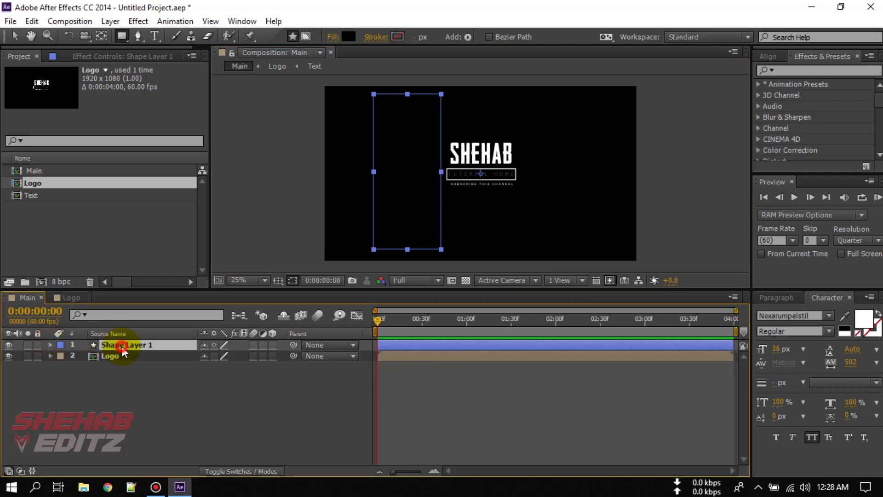
left_click(14, 37)
left_click_drag(413, 160, 453, 164)
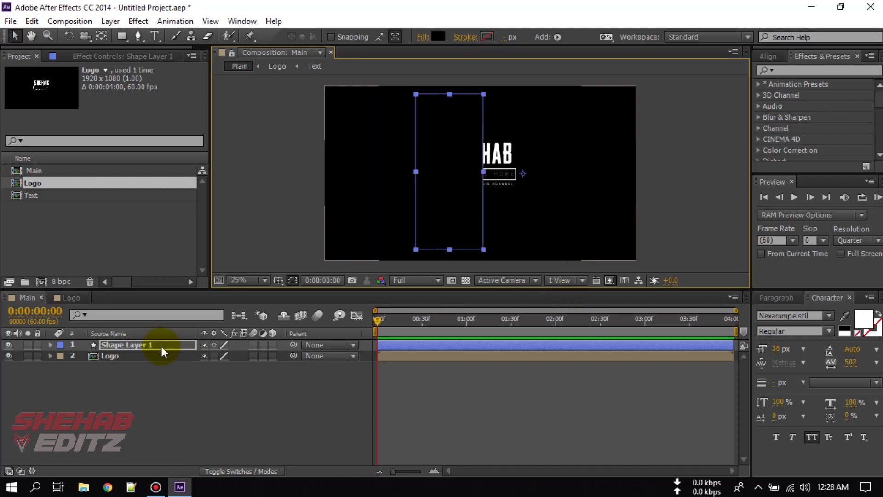
Step: Find the Fast Blur effect and apply it to the black rectangle's shape layer
left_click(137, 344)
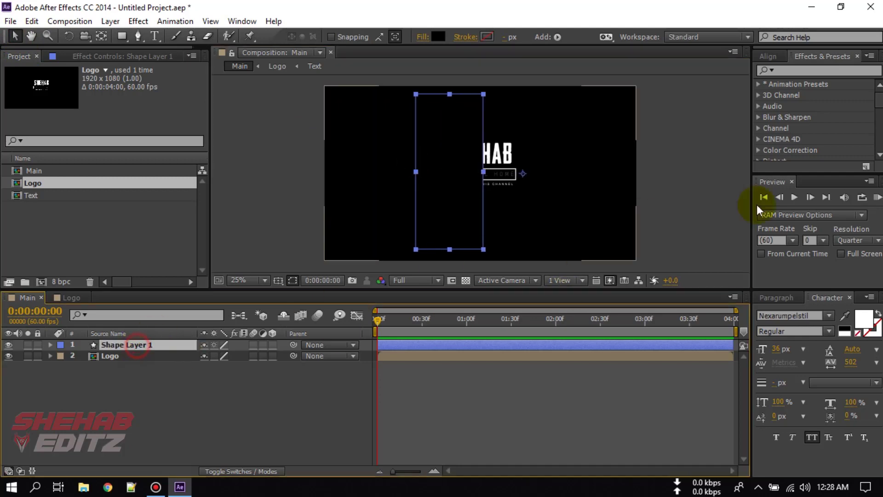
left_click(808, 72)
type("fas")
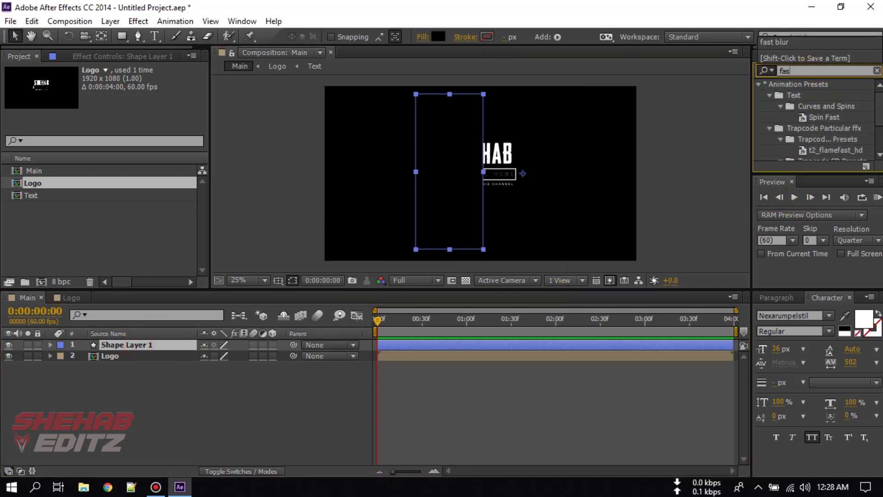
type("t blur")
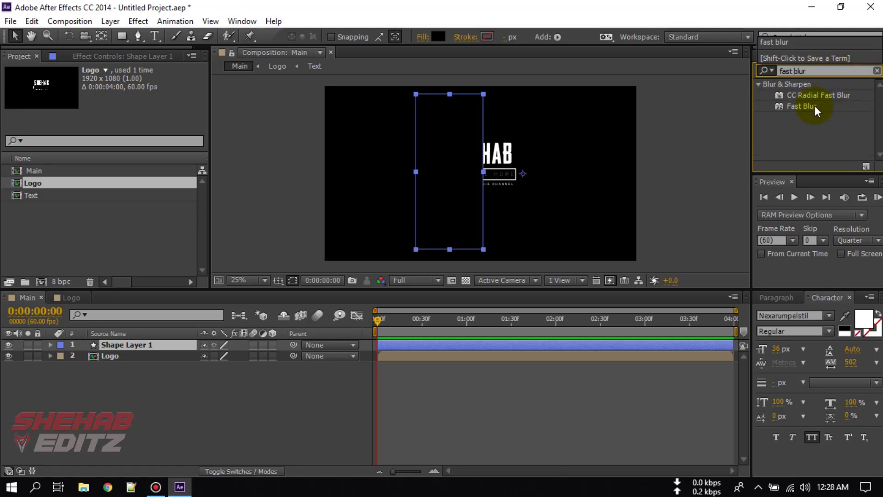
left_click_drag(801, 107, 123, 344)
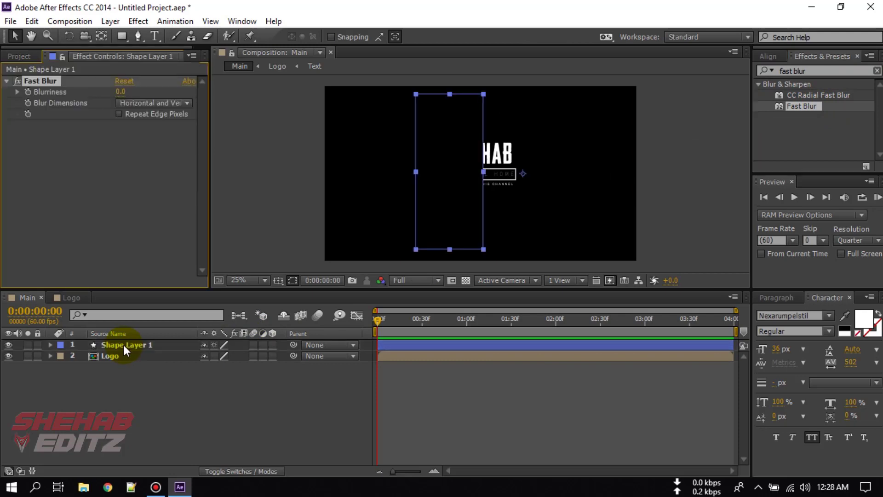
Step: Set the rectangle's Fast Blur blurriness to 200 and reselect its shape layer
left_click(119, 92)
type("200")
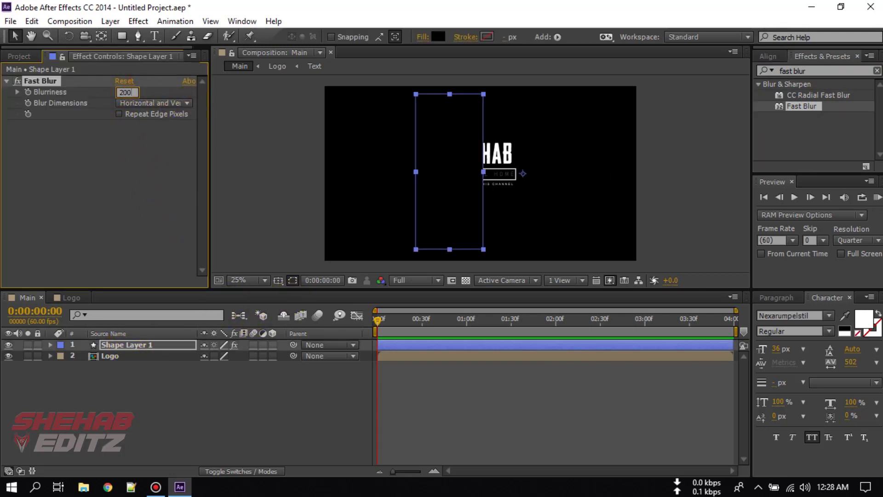
key("Return")
left_click(213, 424)
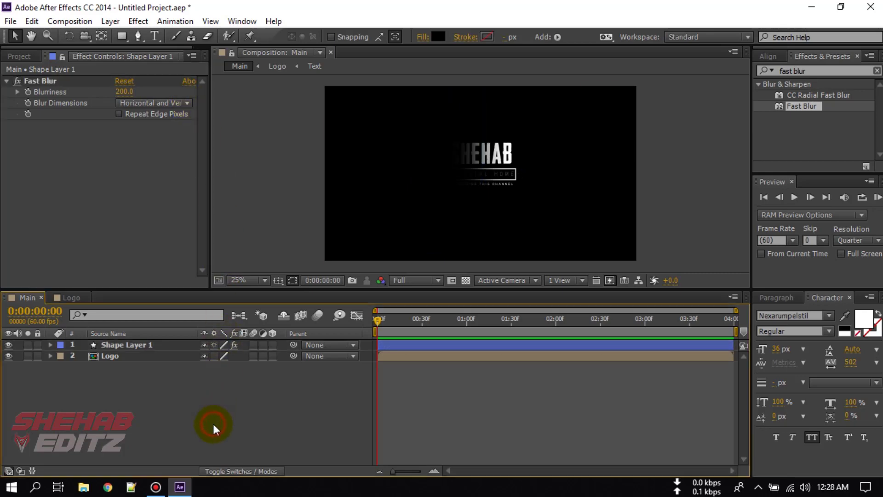
left_click(138, 344)
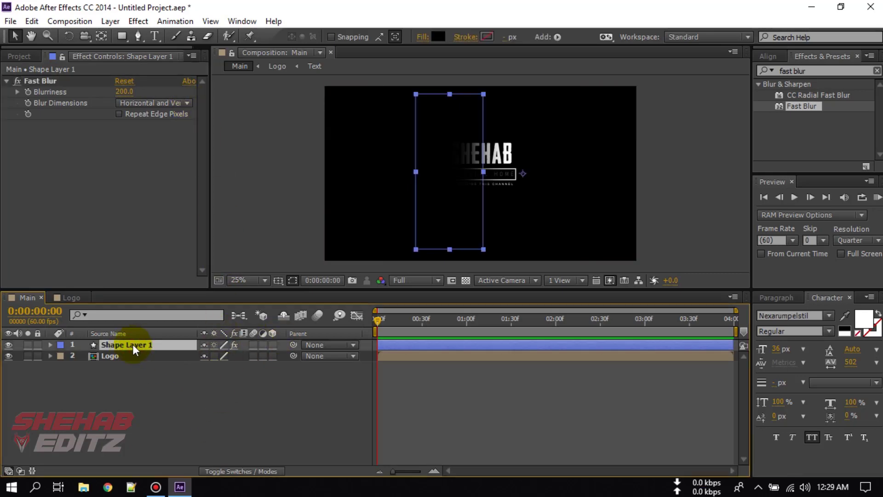
Step: Unlink the black rectangle's scale proportions and widen it to 198% horizontally, keeping the height at 100%
key("s")
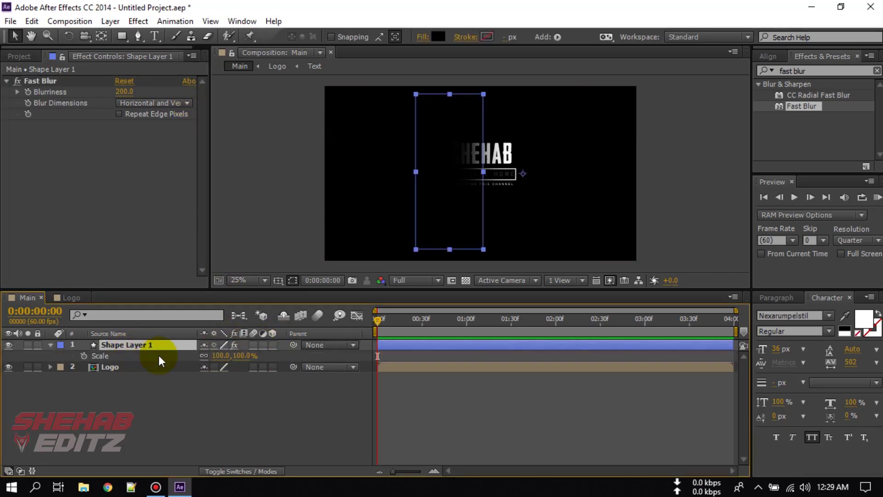
left_click(204, 355)
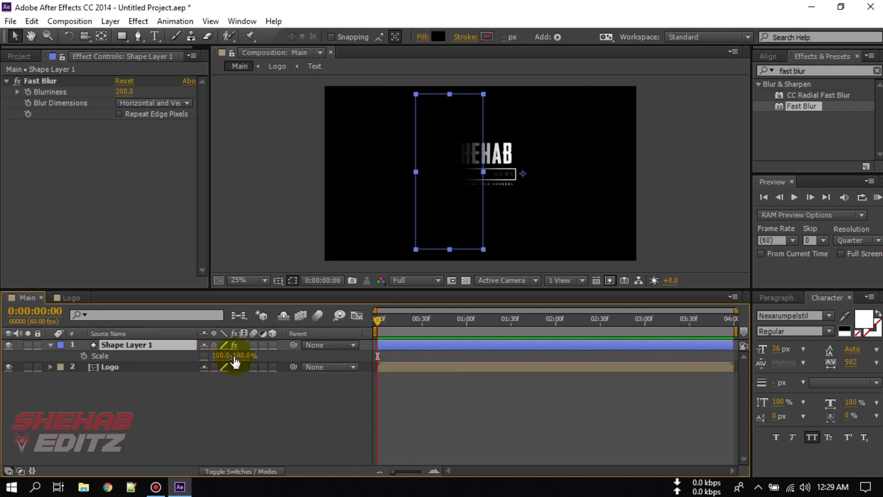
left_click_drag(223, 355, 282, 353)
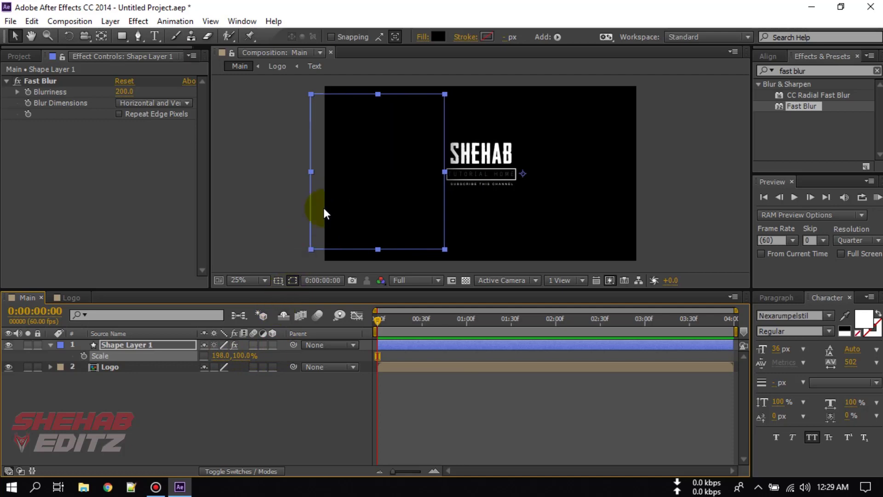
Step: Rotate the black rectangle to 29° and move it over the logo so that it covers the logo completely
left_click(121, 345)
key("r")
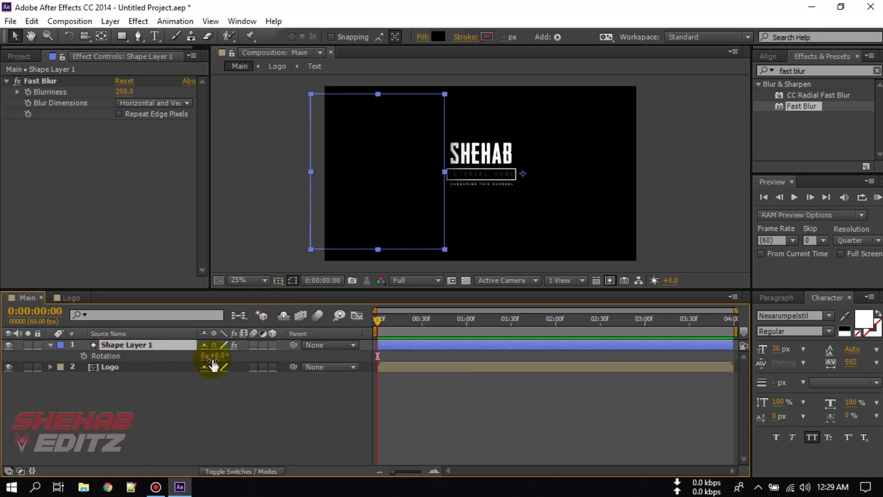
left_click(253, 357)
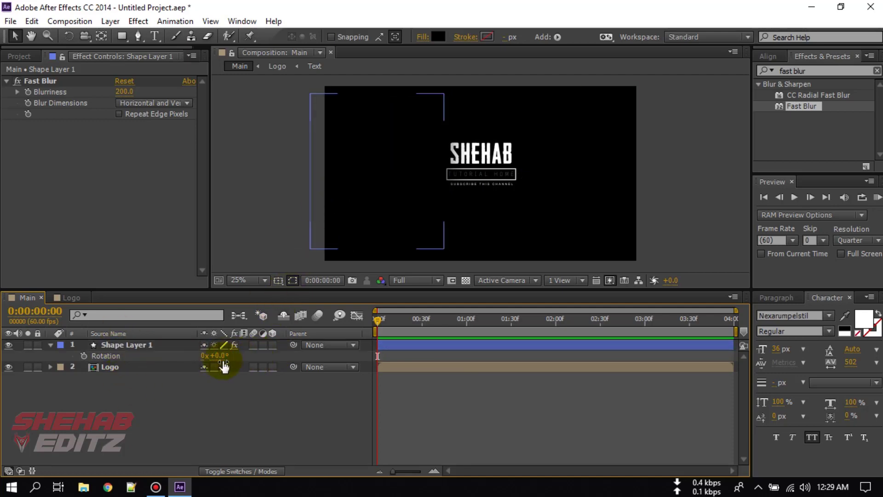
left_click_drag(216, 355, 241, 357)
left_click_drag(387, 142, 484, 219)
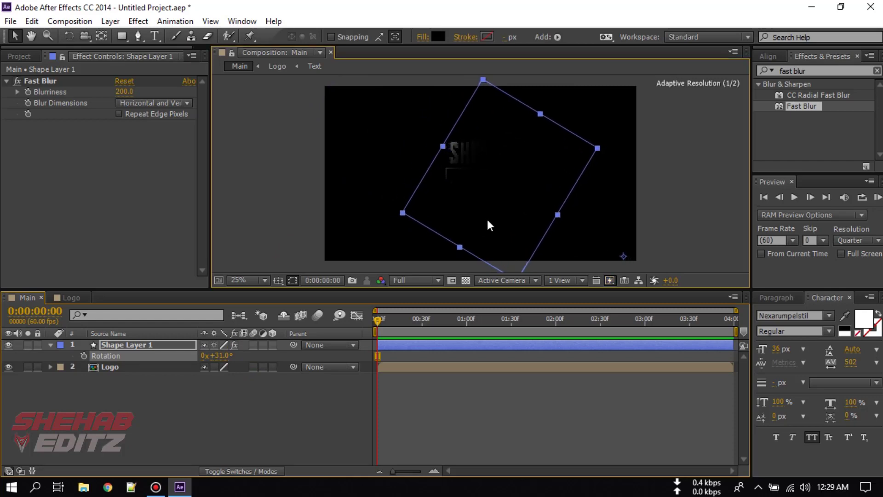
left_click_drag(224, 353, 224, 352)
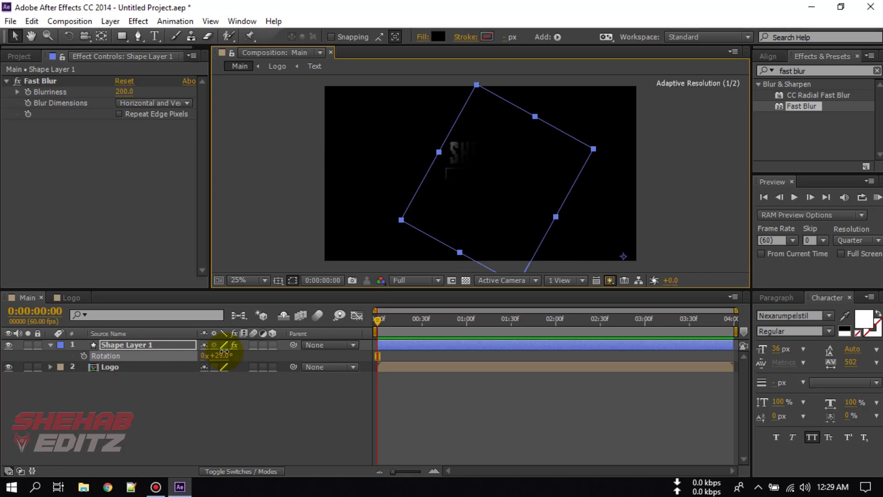
left_click_drag(461, 193, 449, 174)
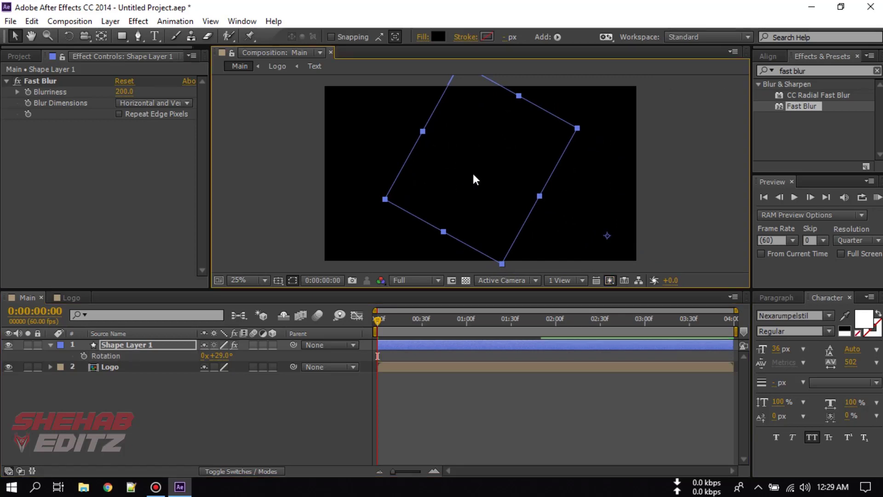
Step: Show the rectangle's scale property and shift the Logo layer so that it starts at about frame 7
left_click(51, 344)
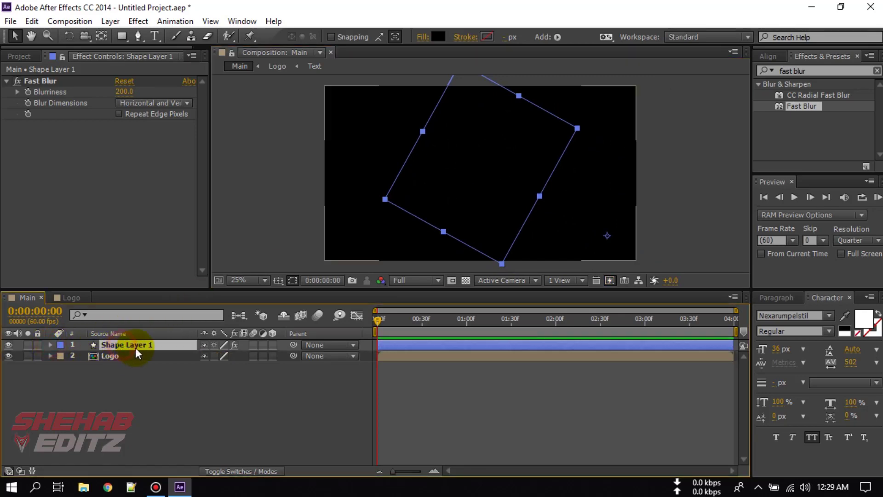
key("s")
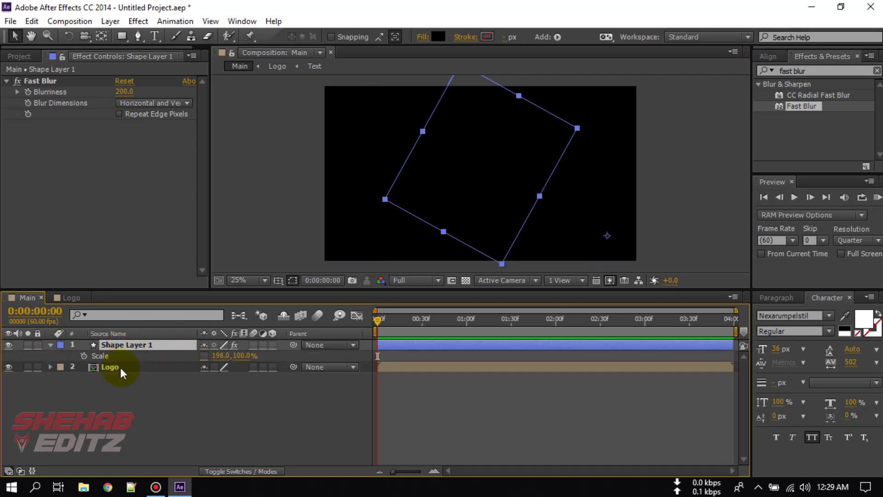
left_click(385, 367)
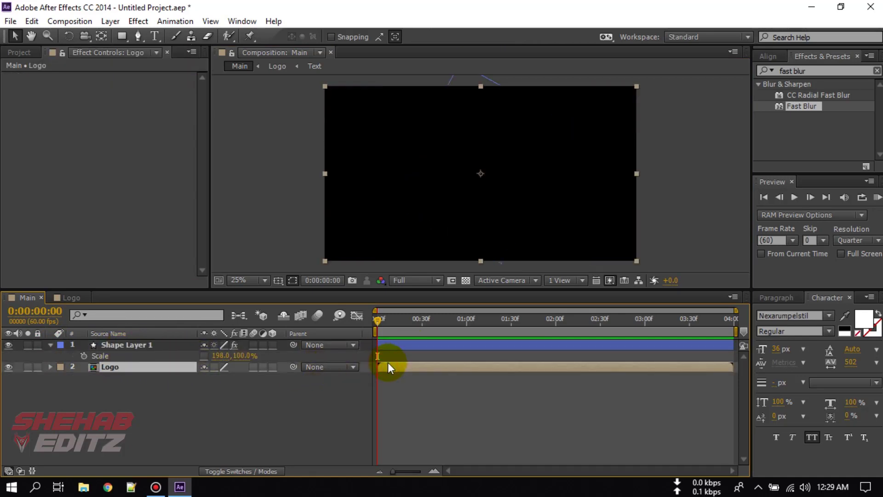
left_click_drag(389, 367, 394, 365)
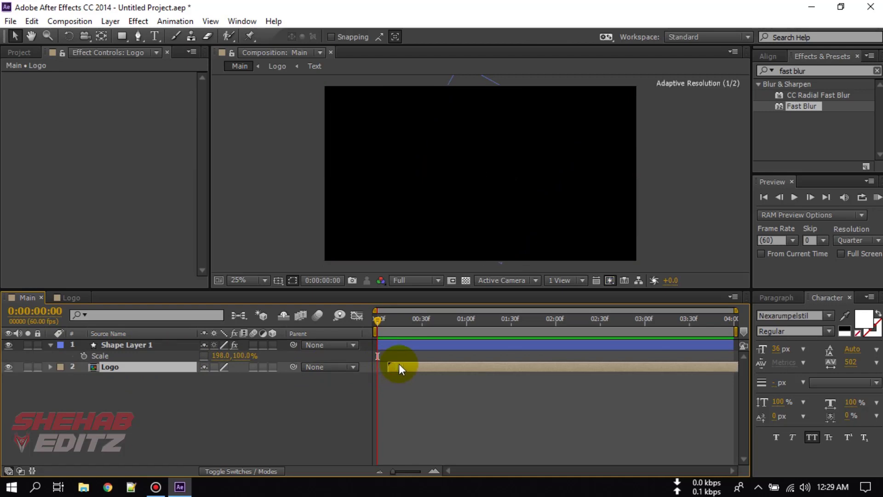
Step: Add a starting scale keyframe to the rectangle's shape layer at 0:00:00:07, where the Logo layer begins
left_click_drag(385, 325, 388, 322)
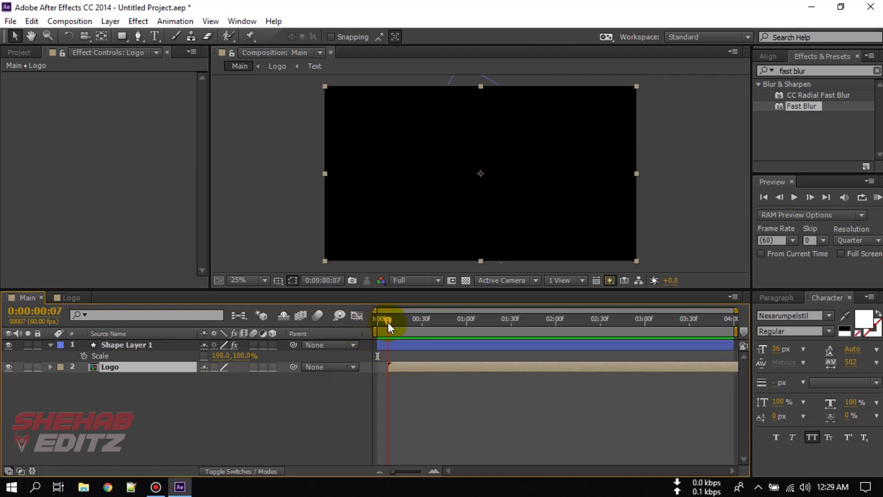
left_click(121, 346)
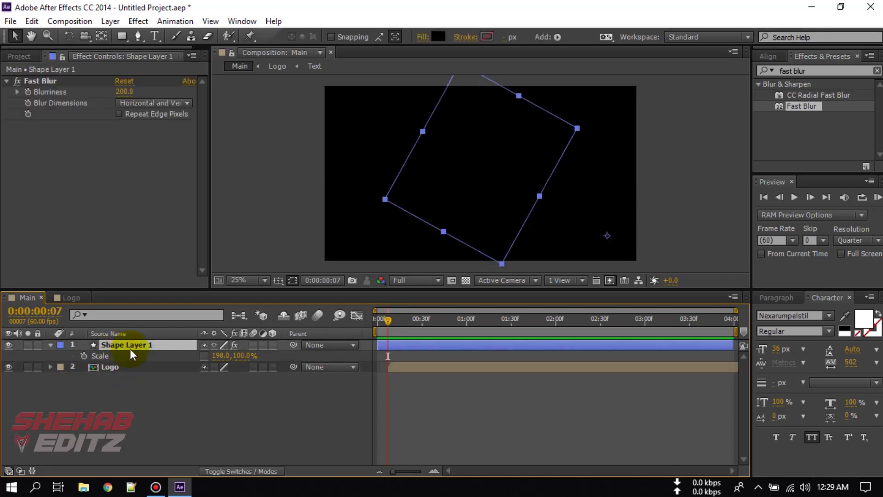
left_click(84, 356)
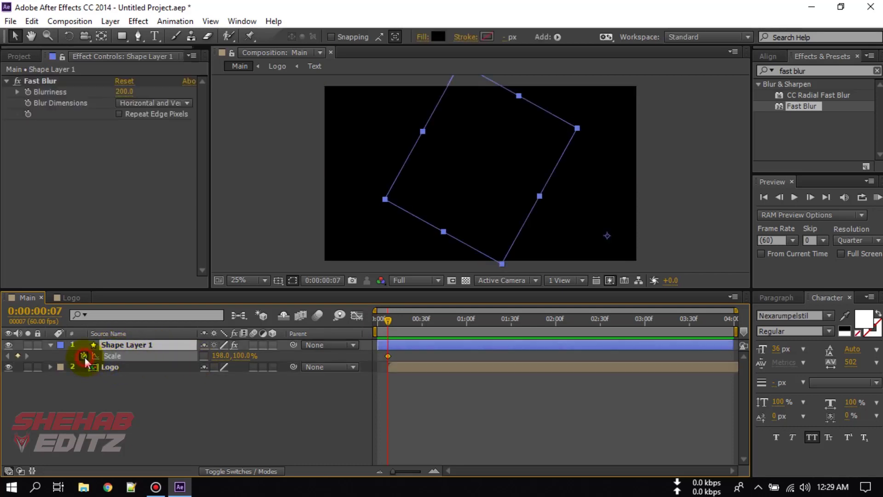
Step: At 0:00:01:00, set the rectangle's horizontal scale to 0% as the ending keyframe, keeping the height at 100%
left_click(466, 330)
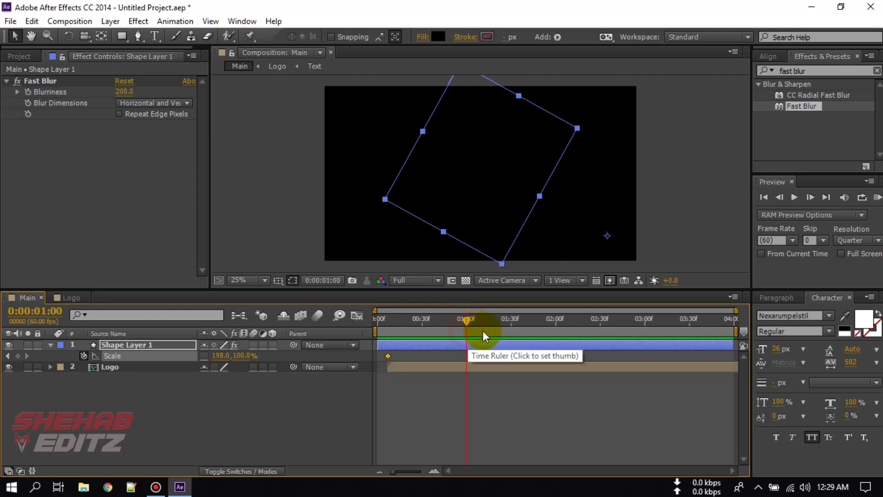
left_click_drag(221, 362, 136, 358)
left_click(216, 355)
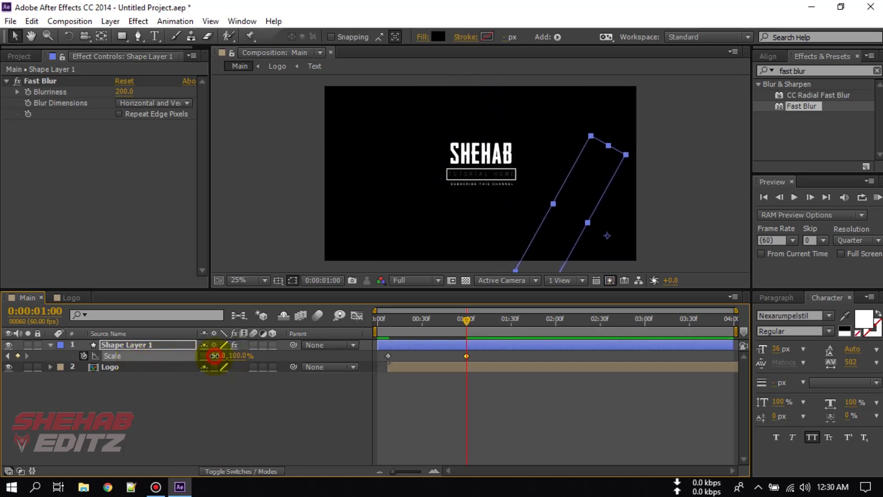
type("0")
key("Return")
left_click(234, 425)
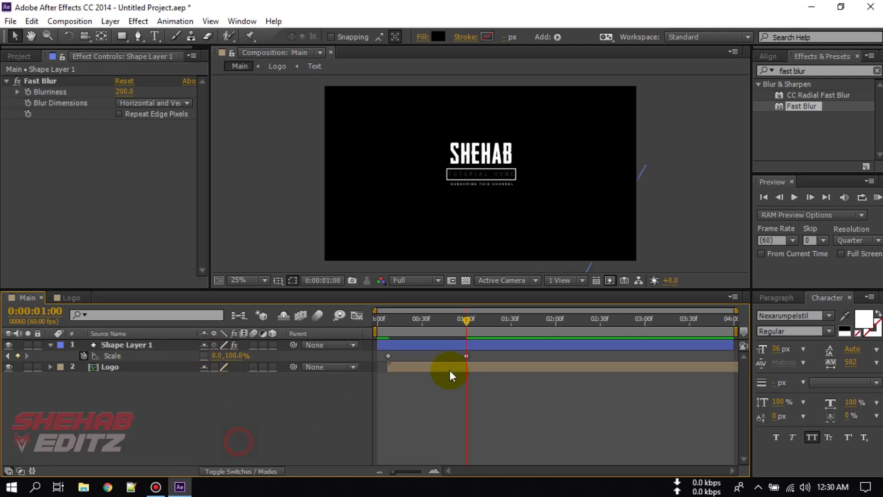
Step: Apply Easy Ease to both of the rectangle's scale keyframes
left_click(387, 356)
right_click(388, 356)
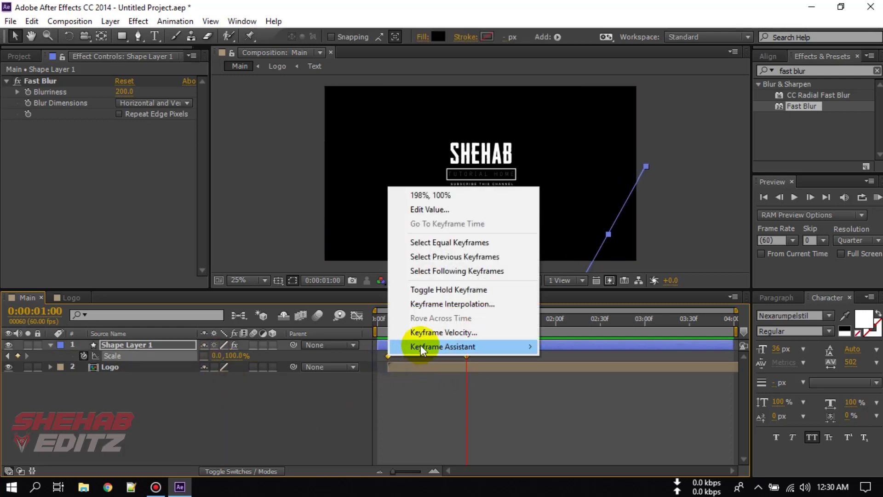
mouse_move(421, 346)
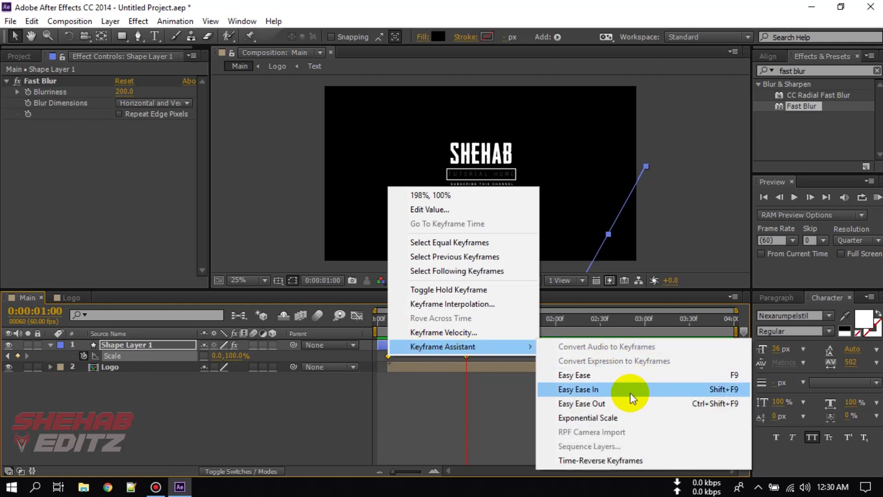
left_click(604, 375)
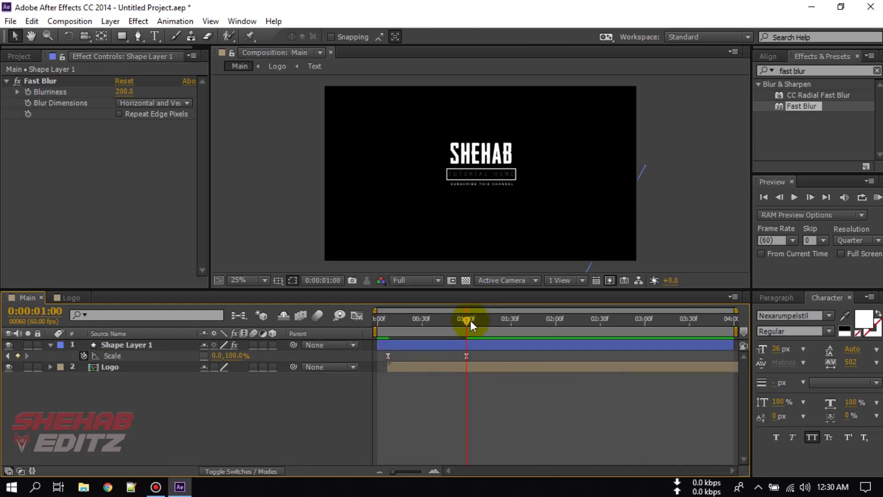
Step: Play the logo reveal from the start twice and scrub through it to check its timing
left_click_drag(470, 321, 338, 342)
key("space")
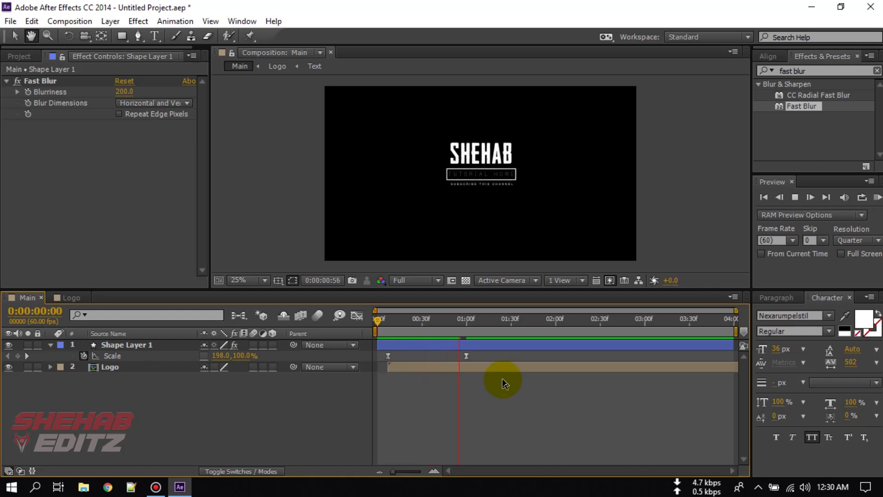
key("space")
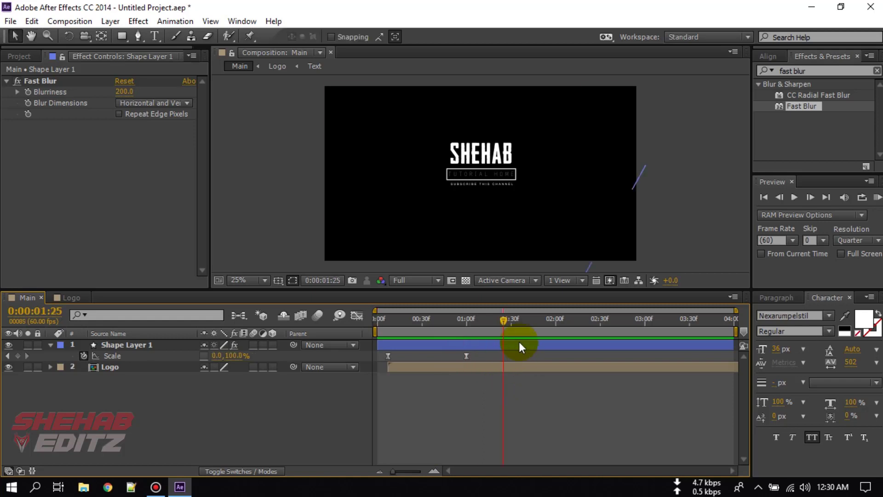
left_click_drag(503, 322, 358, 341)
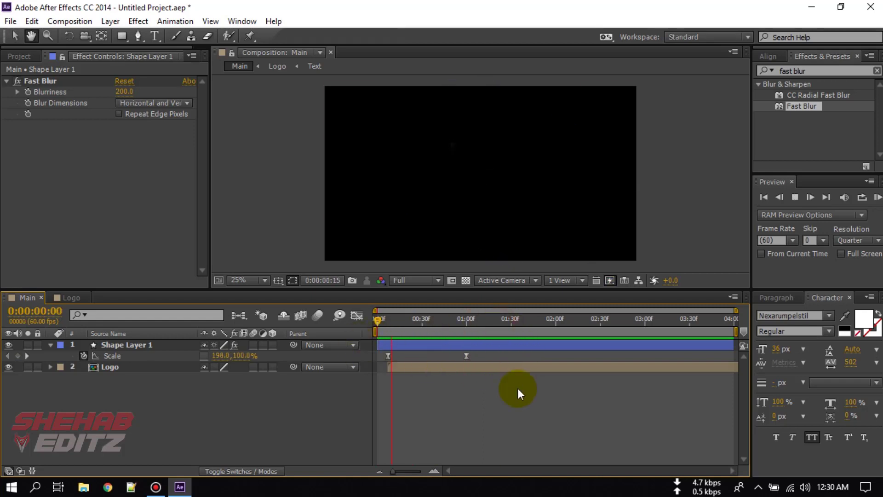
key("space")
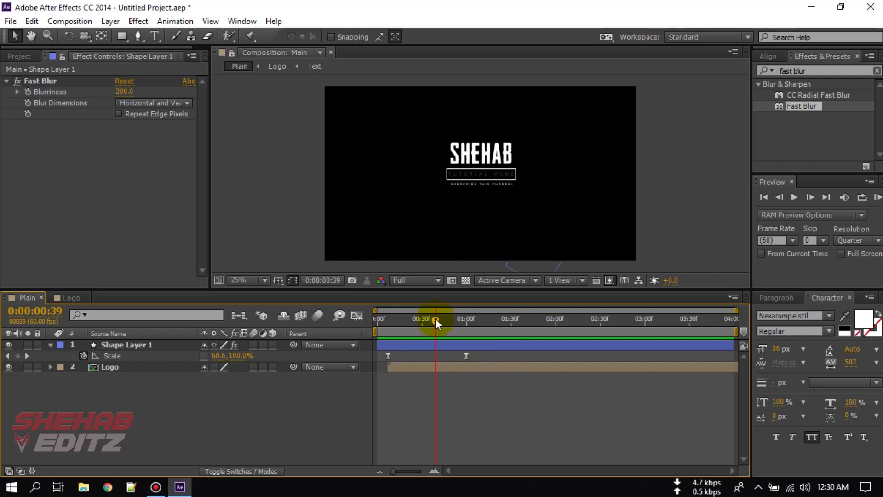
left_click(435, 319)
left_click_drag(418, 332, 414, 363)
Step: Move the rectangle's ending scale keyframe slightly earlier and shorten the work area to end at about 01:30
mouse_move(467, 357)
left_mouse_down()
mouse_move(431, 366)
mouse_move(483, 359)
mouse_move(463, 365)
left_mouse_up()
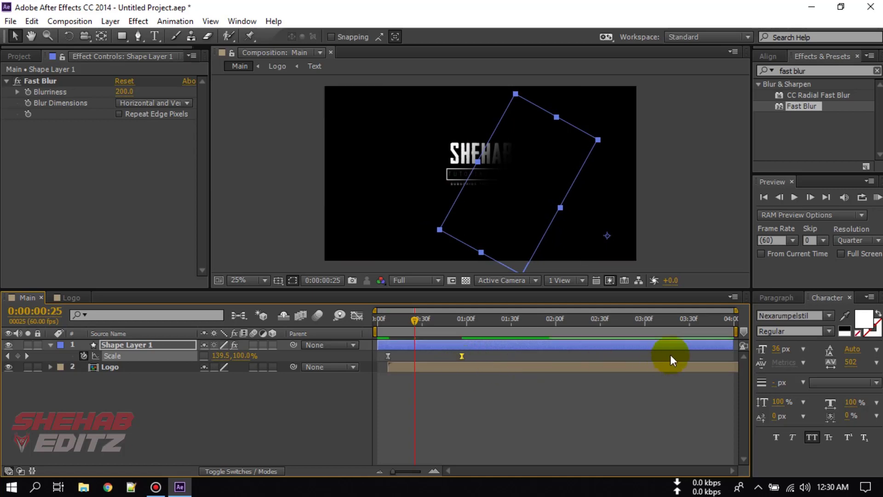
left_click(736, 331)
left_click_drag(735, 333, 514, 342)
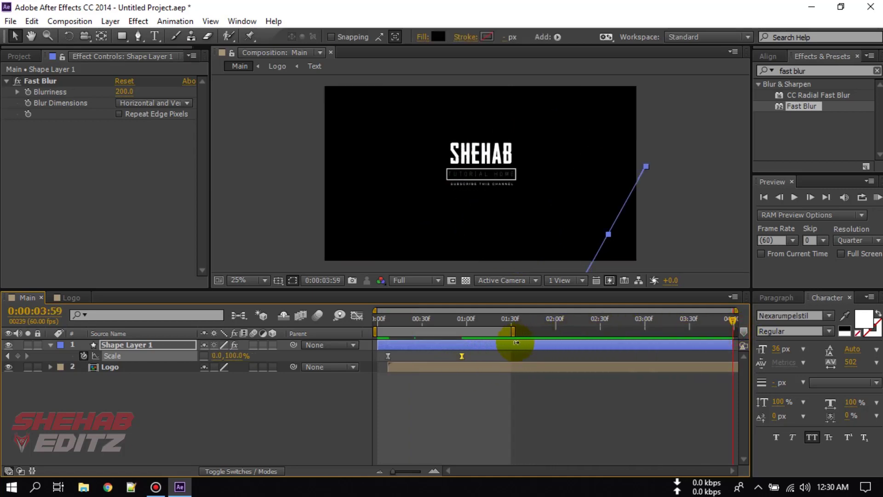
Step: Preview the shortened work area repeatedly from the start to examine how the rectangle reveals the logo
left_click(731, 320)
key("space")
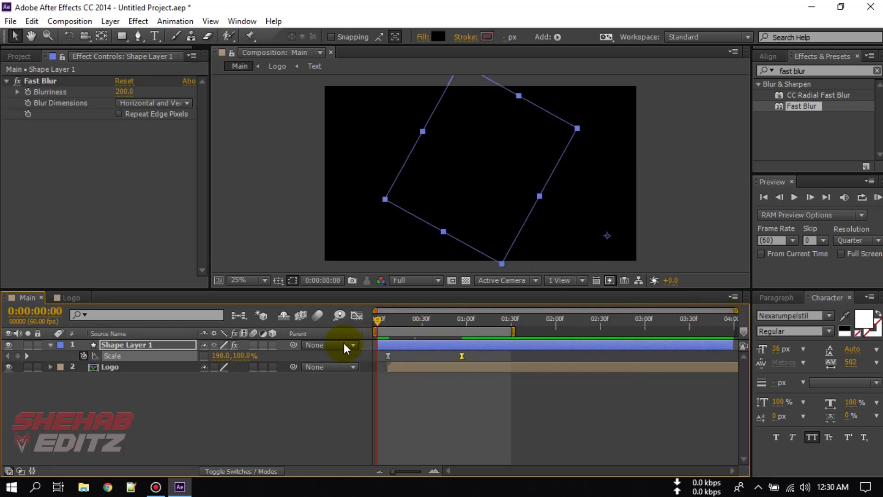
key("space")
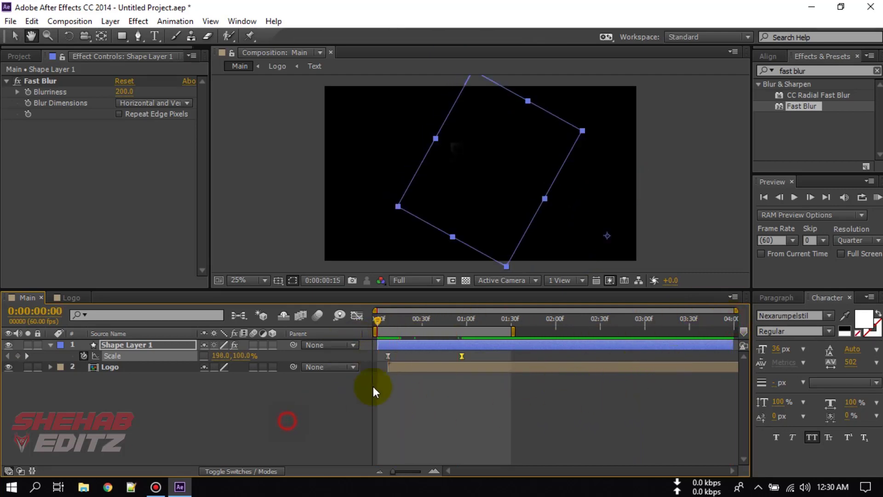
left_click(399, 321)
key("space")
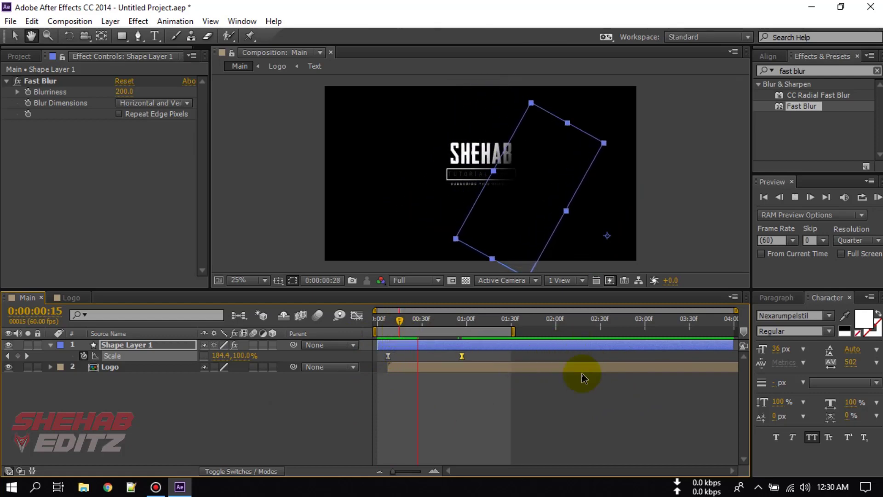
key("space")
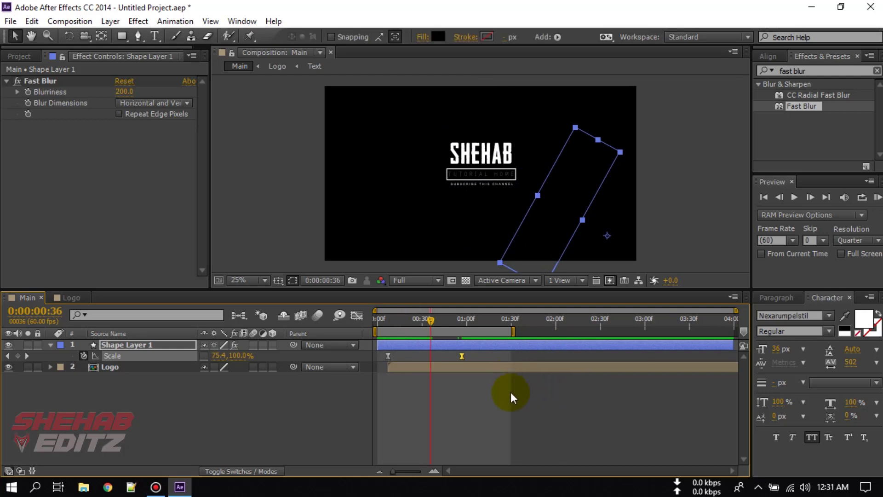
left_click(303, 396)
left_click_drag(425, 321, 364, 335)
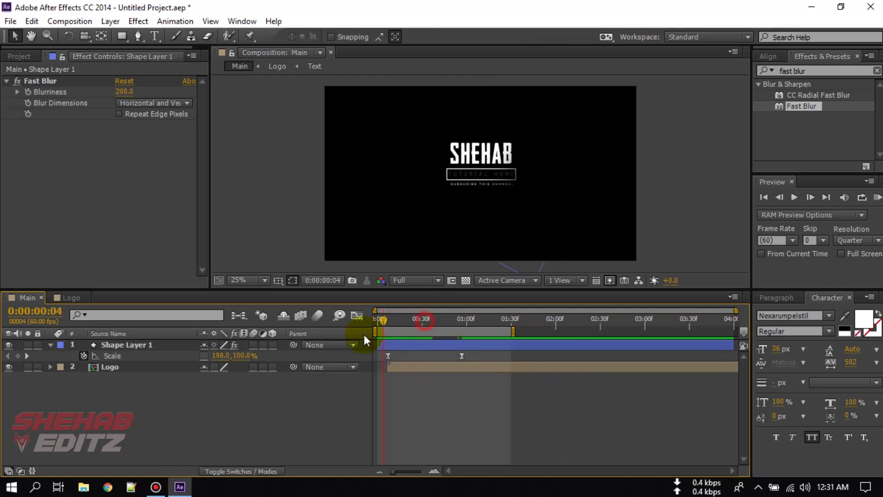
key("h")
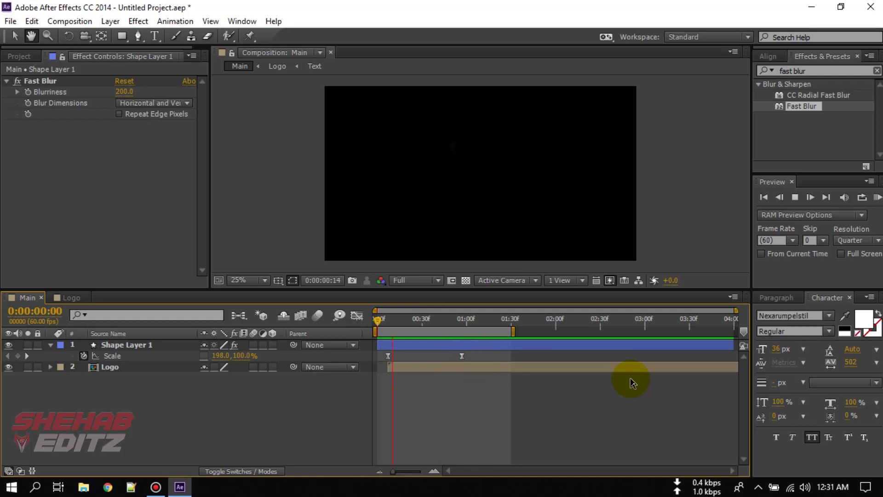
key("v")
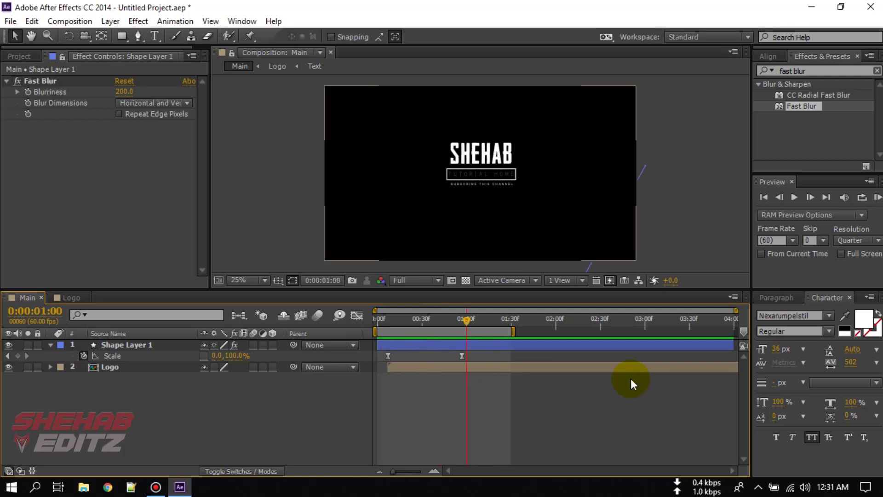
key("space")
key("space")
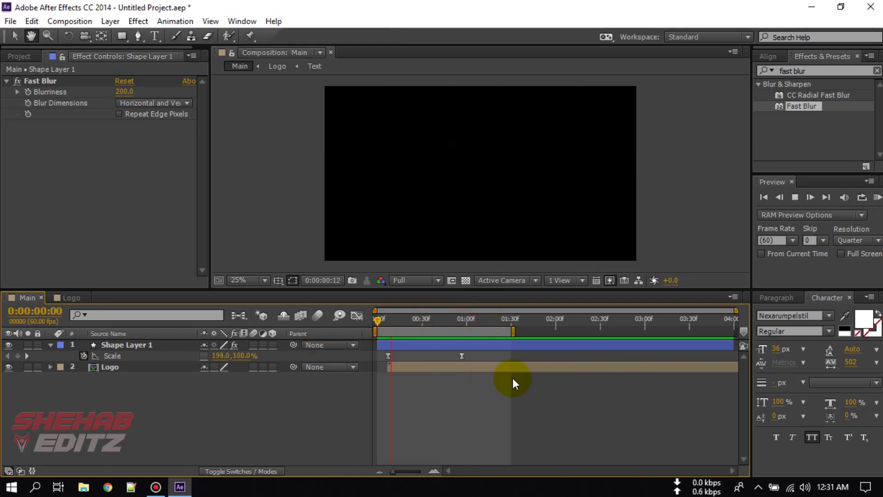
Step: Replay the logo reveal from the start and move the rectangle's ending scale keyframe slightly later
left_click_drag(451, 317, 372, 339)
key("space")
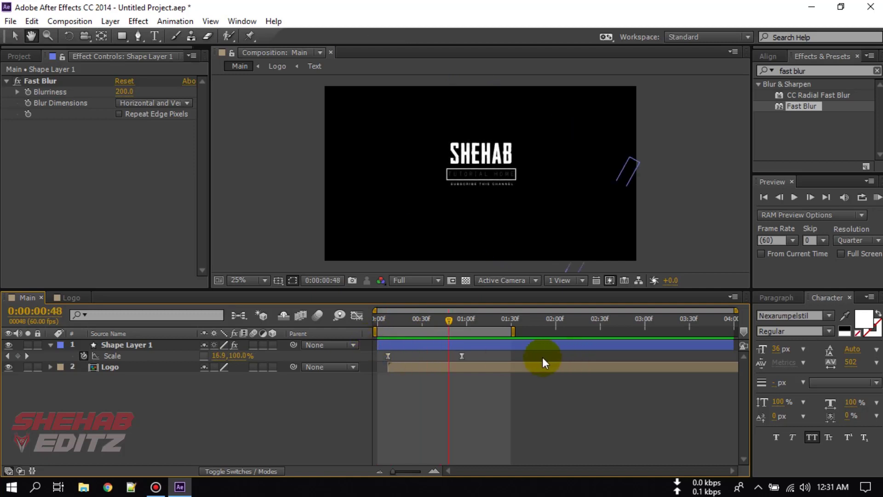
key("space")
left_click_drag(460, 355, 469, 356)
Step: Trim the end of the Logo layer to 0:00:01:24 and trim the Main composition to its work area
left_click_drag(460, 326, 504, 362)
left_click(505, 367)
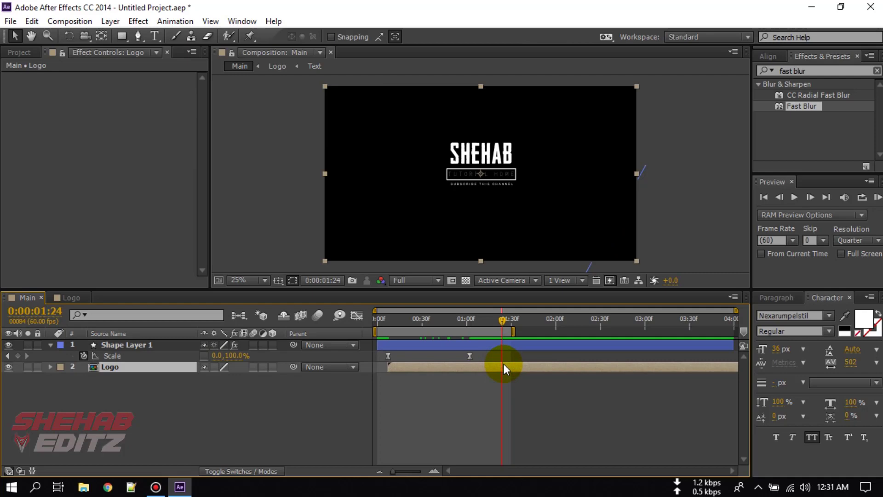
key("alt+bracketright")
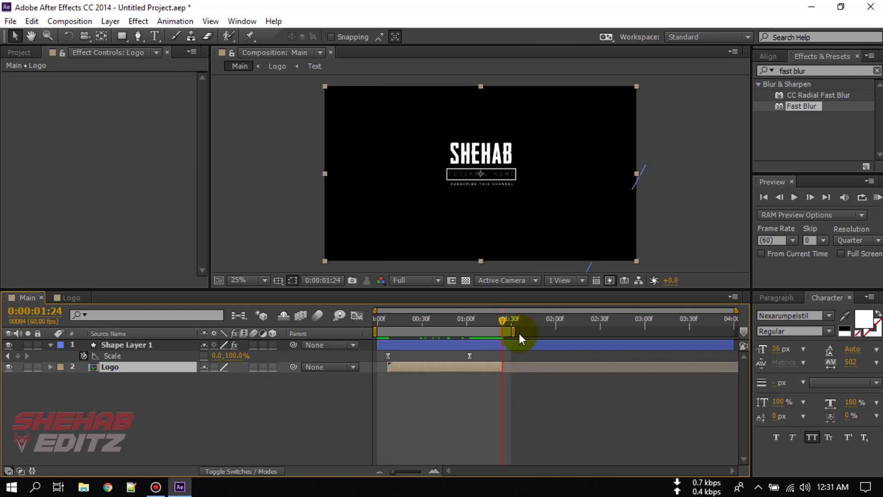
right_click(506, 330)
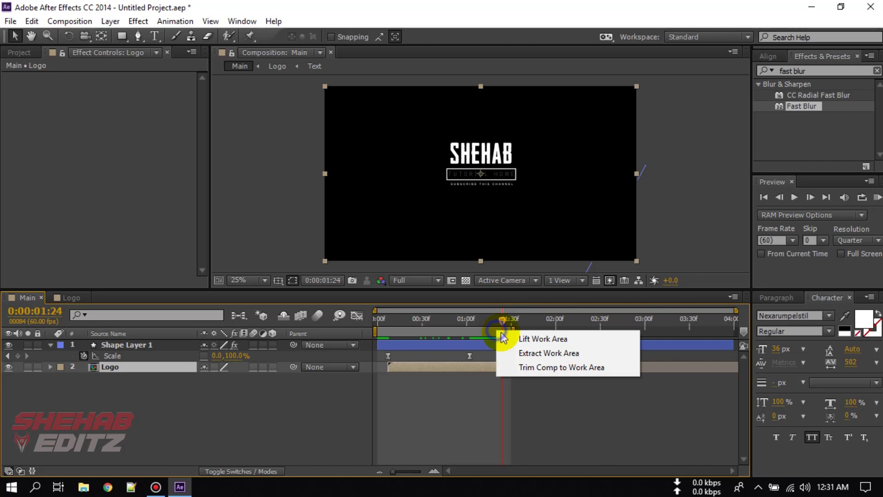
left_click(548, 367)
Step: Preview the trimmed Main composition and scrub back through the reveal to check it
key("KP_0")
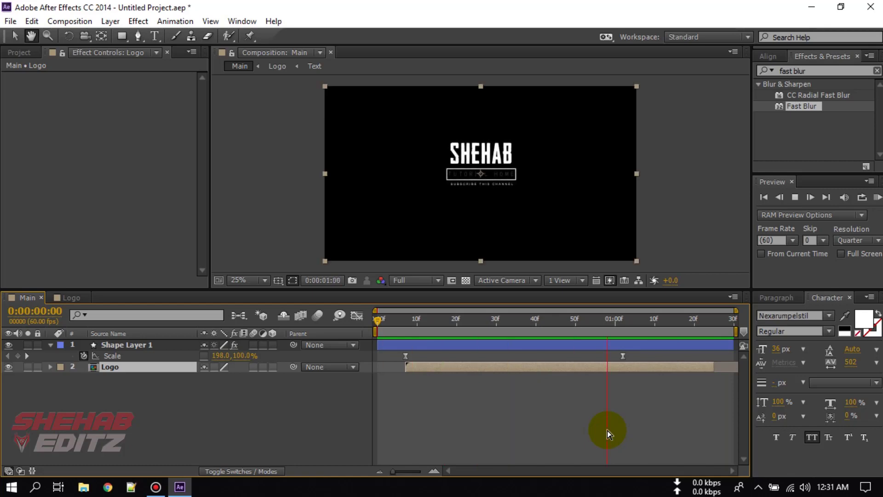
key("space")
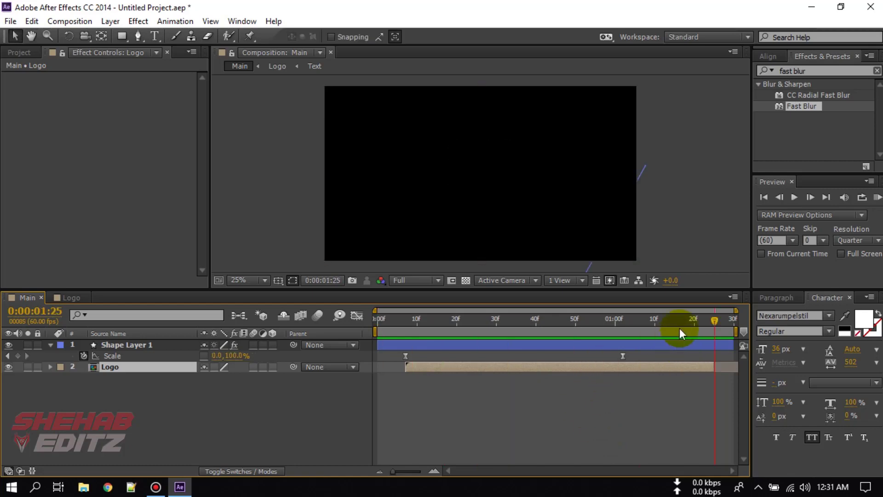
left_click_drag(714, 322, 447, 379)
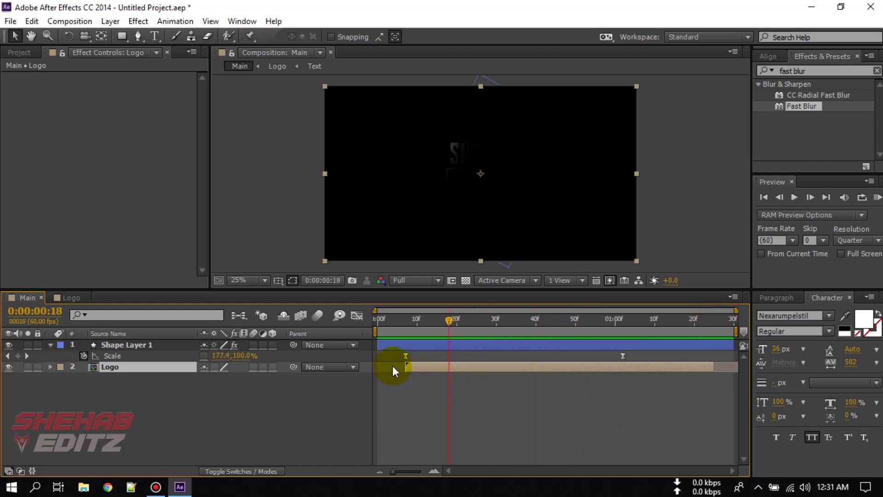
Step: Import ShehabEditzz.png into the project and place it above the Text layer in the Logo composition
left_click(71, 298)
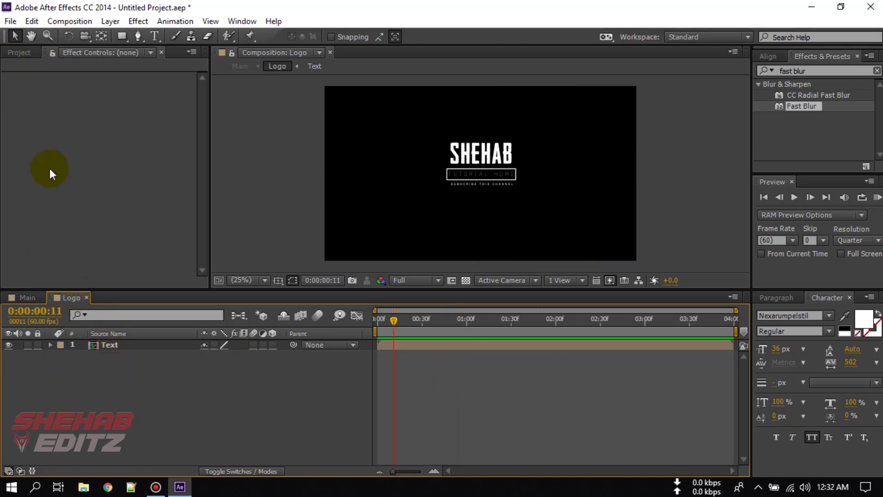
left_click(25, 55)
right_click(35, 226)
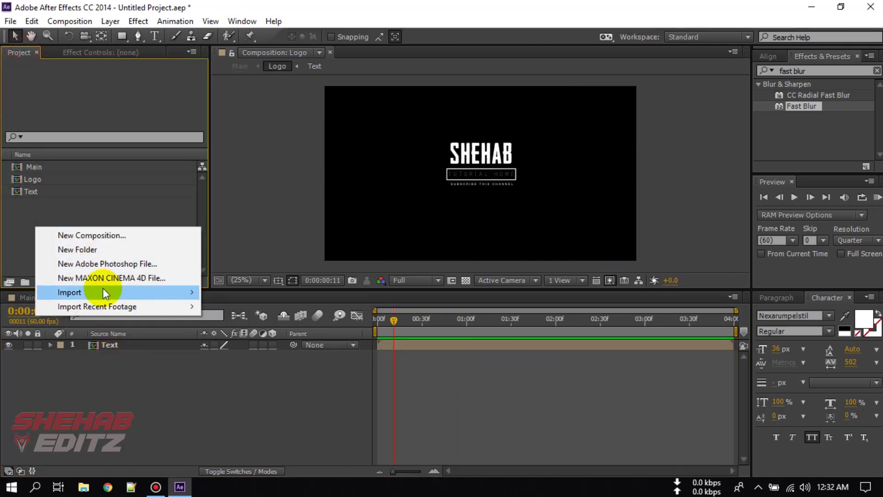
mouse_move(103, 290)
left_click(220, 295)
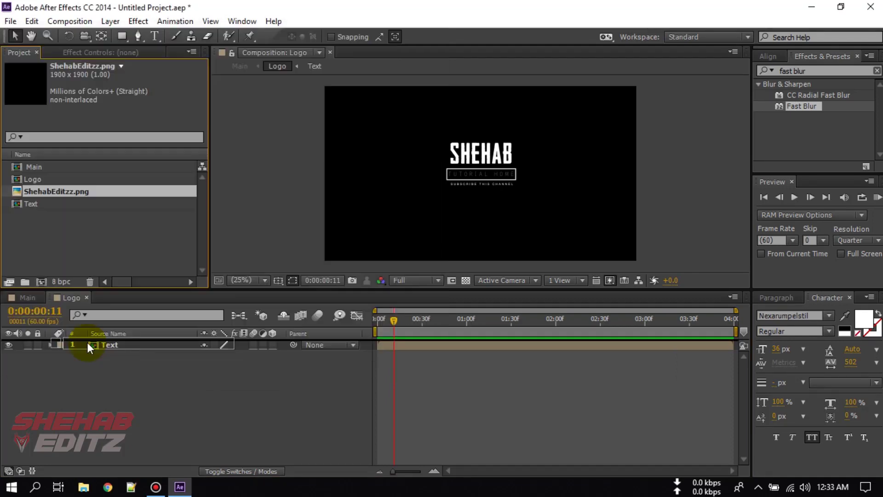
left_click_drag(86, 343, 87, 343)
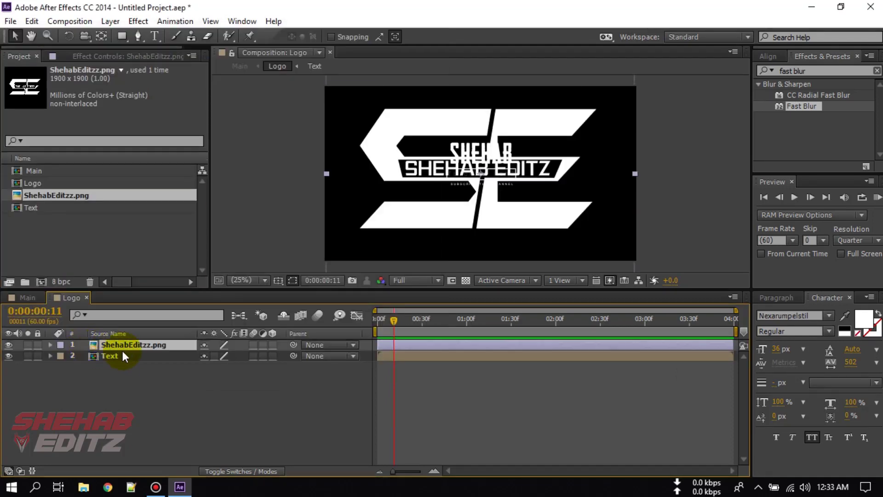
Step: Scale the ShehabEditzz.png layer to 42%, shift it slightly upward and hide the Text layer beneath it
key("s")
left_click_drag(222, 360, 183, 357)
left_click_drag(451, 201, 451, 195)
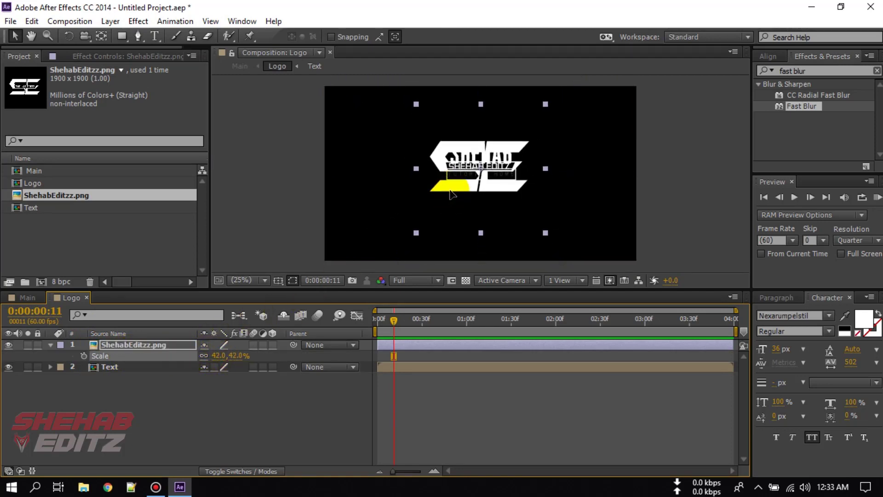
left_click(64, 372)
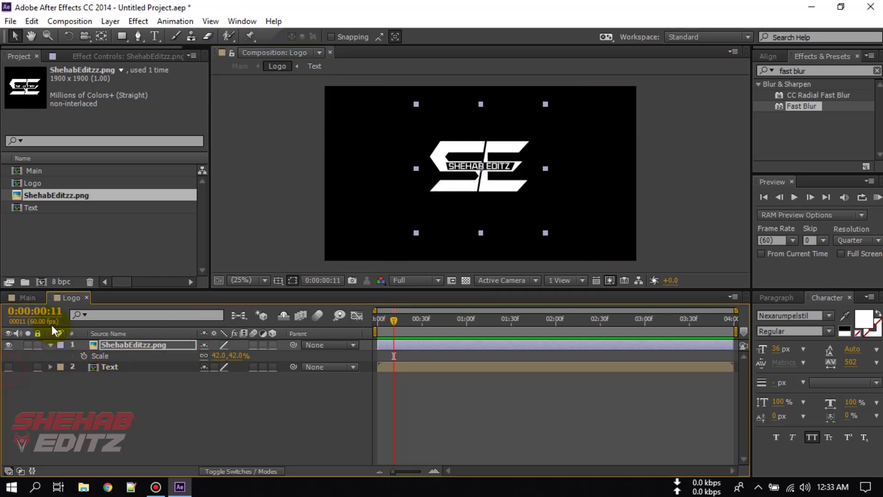
Step: Preview the Main composition from the start to examine the reveal with the image logo
left_click(28, 298)
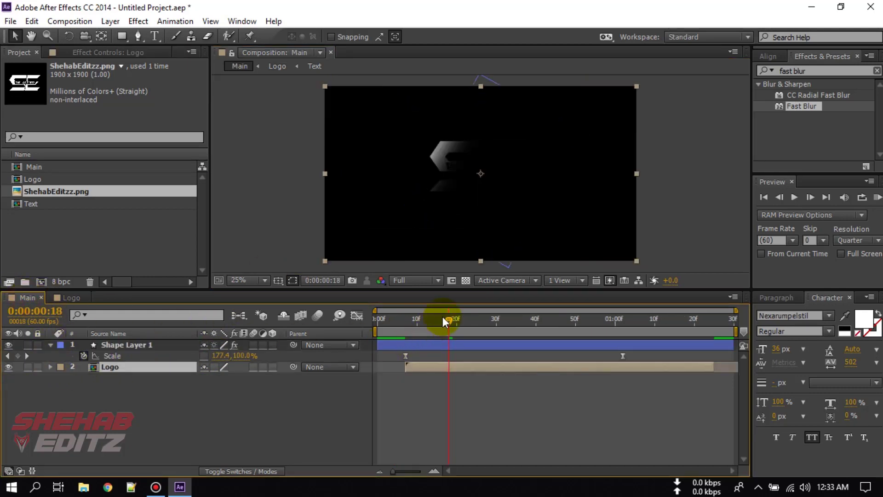
left_click_drag(447, 321, 307, 345)
left_click(360, 404)
key("space")
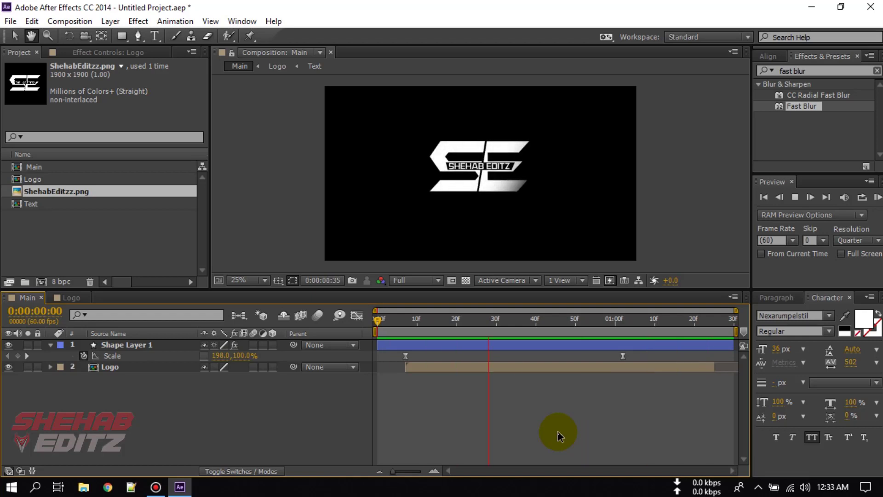
left_click(541, 443)
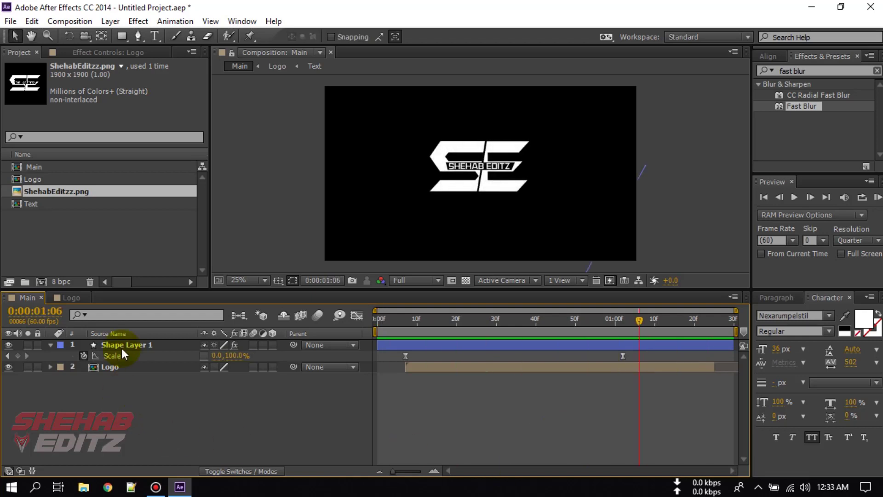
Step: In the Logo composition, hide the ShehabEditzz.png layer and show the Text layer, then return to Main
left_click(74, 298)
left_click(98, 344)
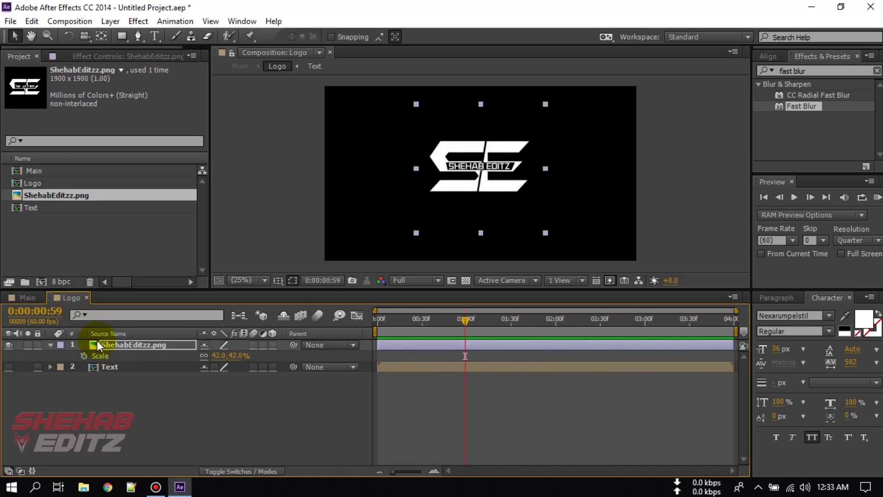
left_click(9, 345)
left_click(10, 360)
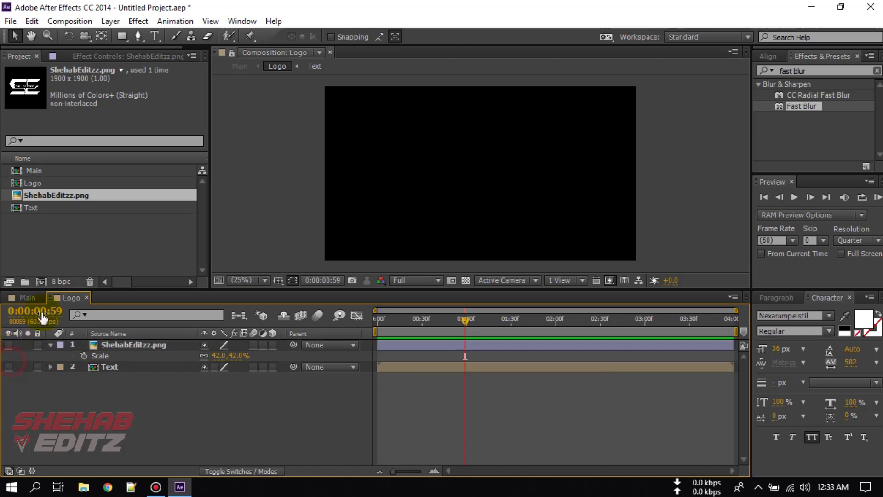
left_click(28, 299)
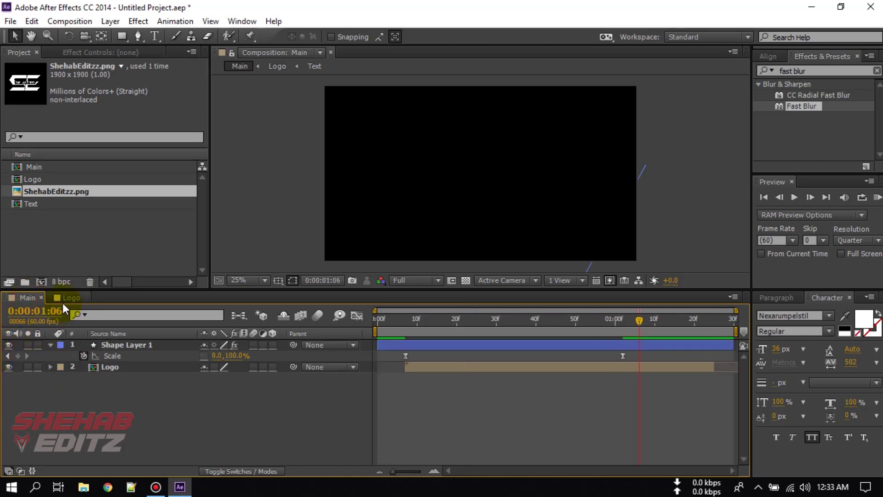
left_click(70, 297)
left_click(9, 367)
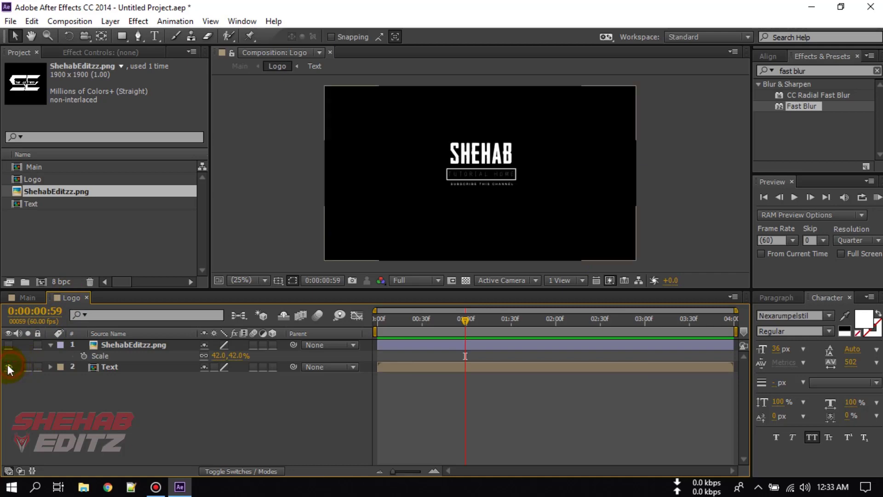
left_click(27, 298)
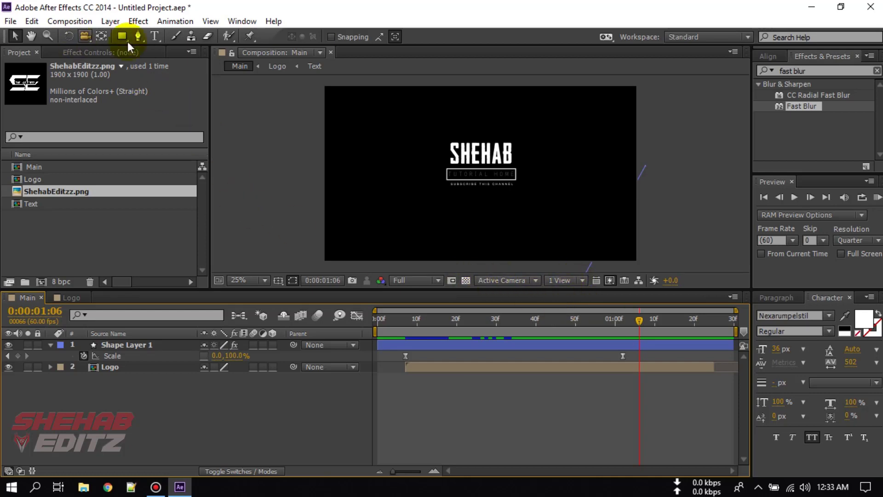
Step: Add the Main composition to the render queue and choose QuickTime as its output format
left_click(69, 22)
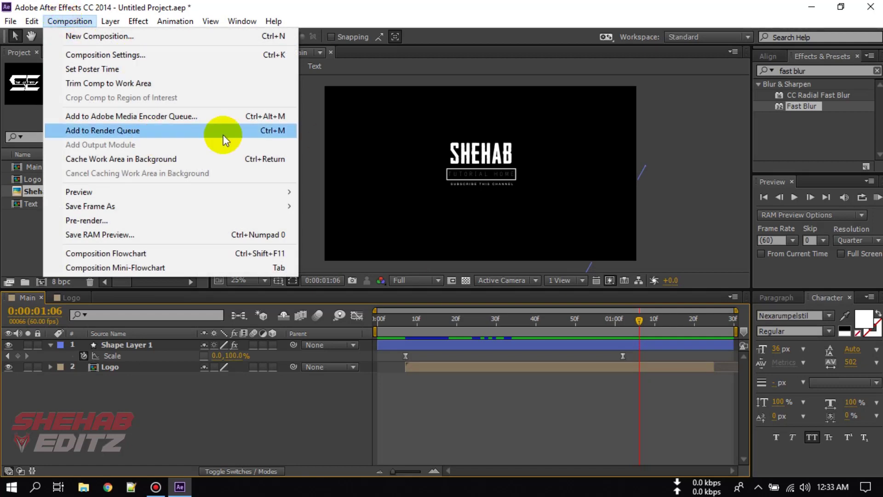
left_click(118, 132)
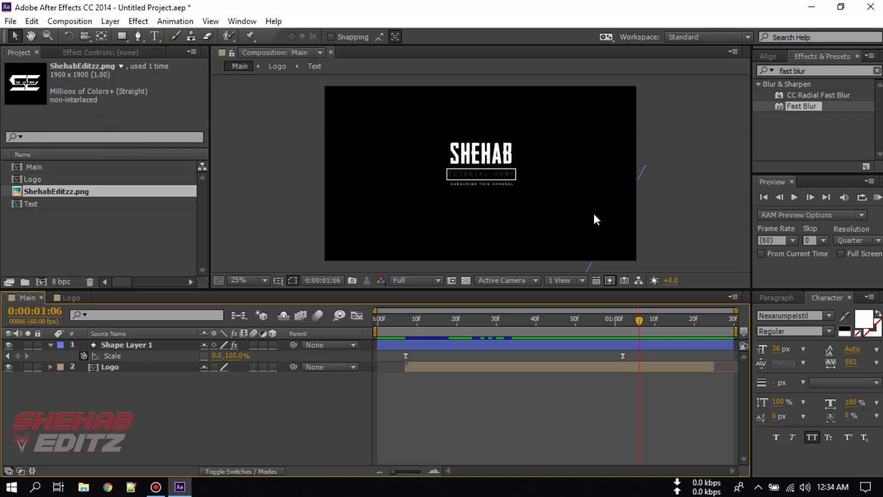
left_click(111, 381)
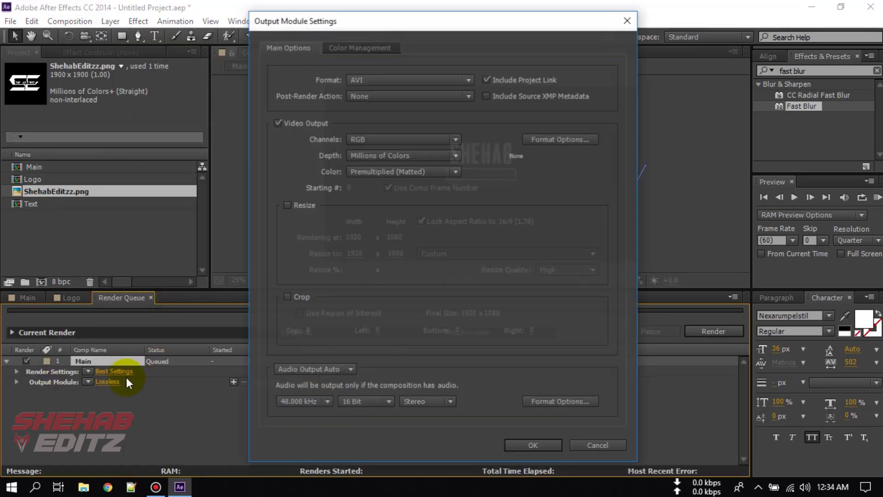
left_click(396, 81)
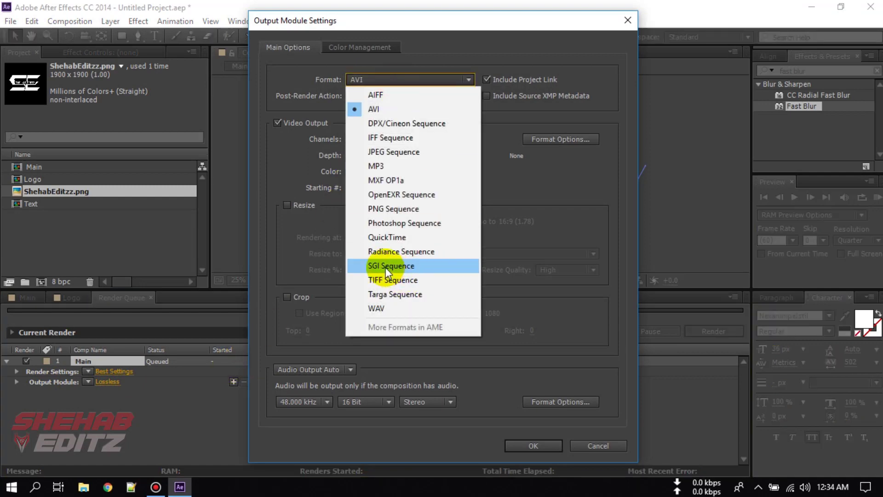
left_click(386, 238)
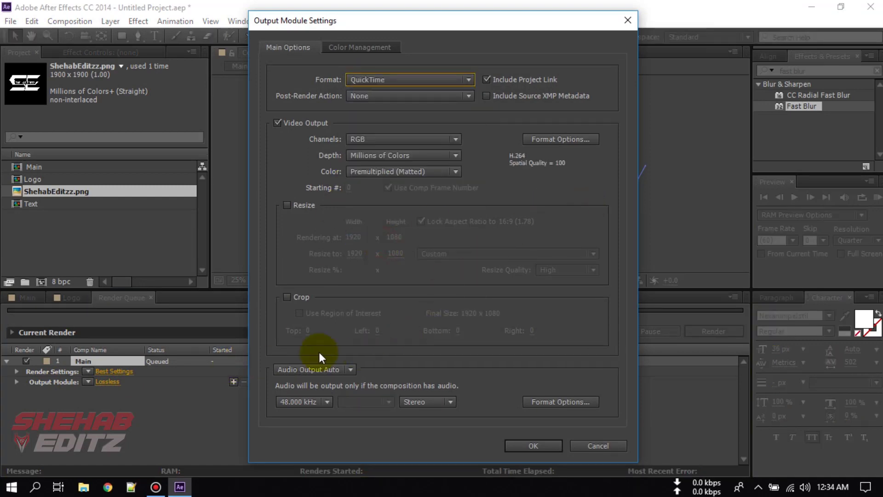
Step: Turn audio output off for the Main render and accept the output module settings
left_click(314, 370)
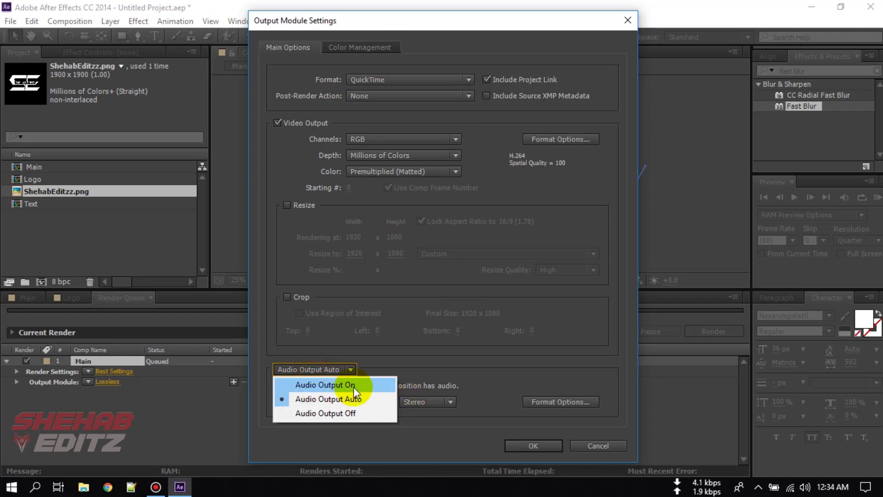
left_click(352, 386)
left_click(335, 370)
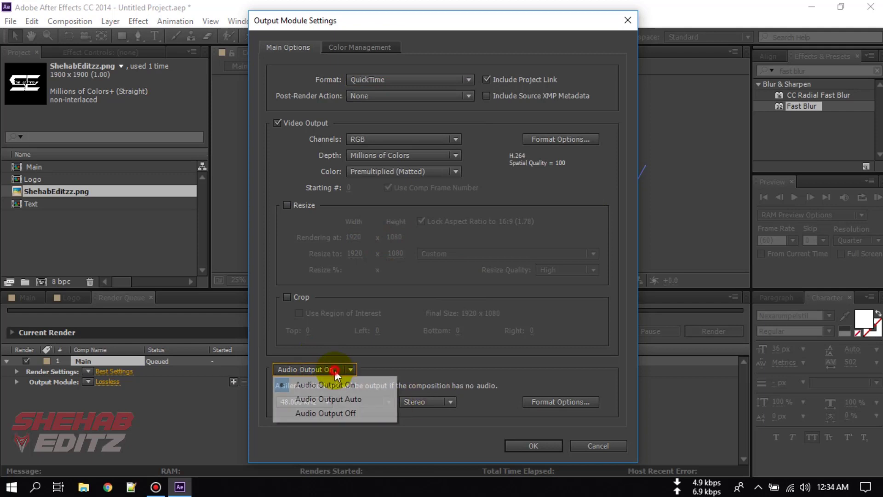
left_click(341, 412)
left_click(533, 445)
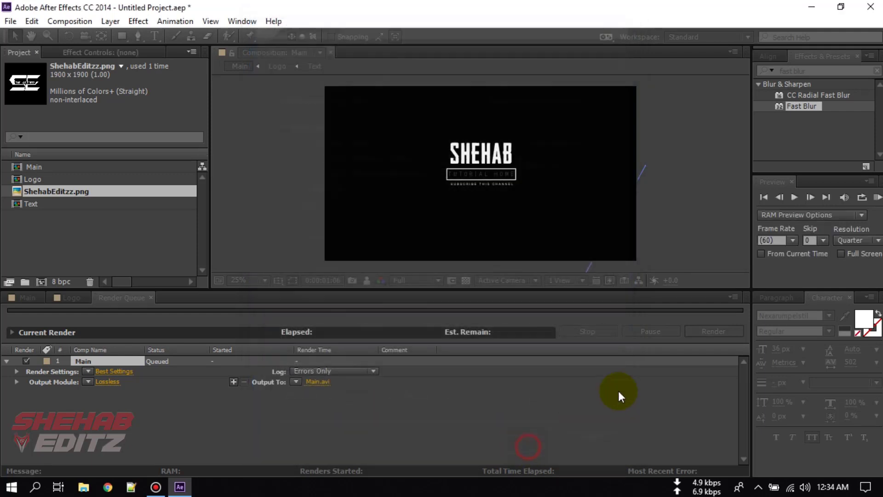
left_click(314, 383)
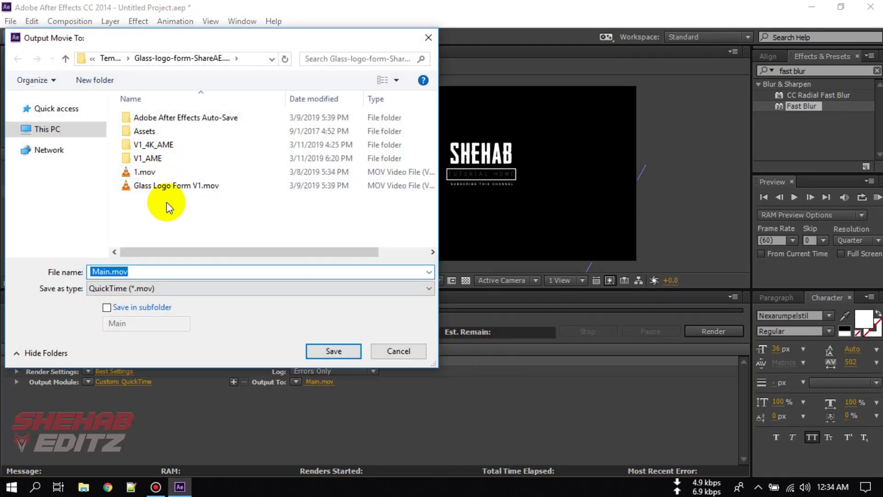
left_click(39, 132)
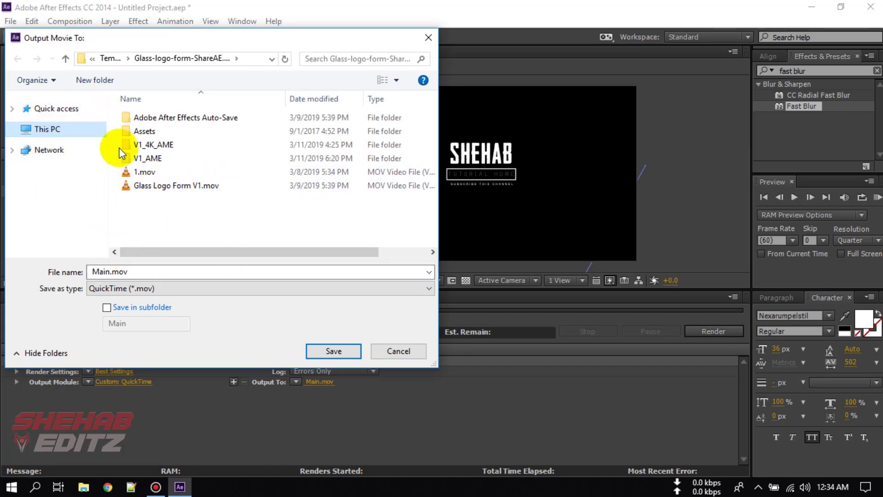
left_click(387, 349)
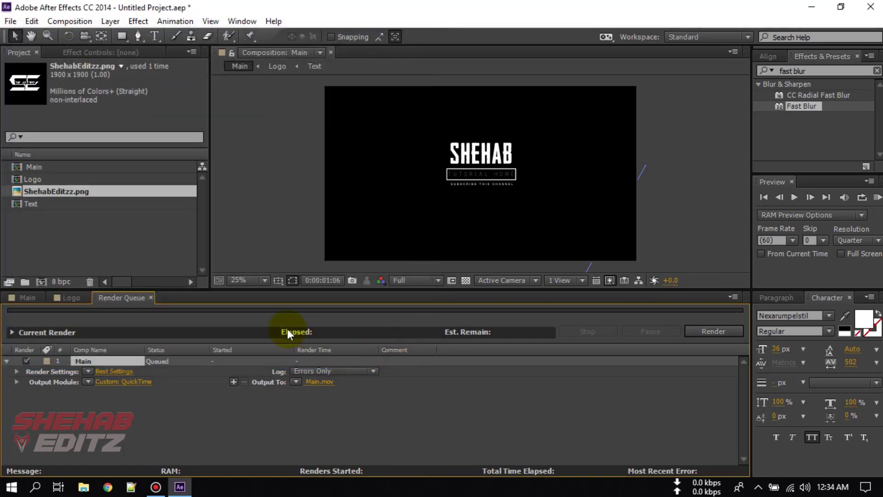